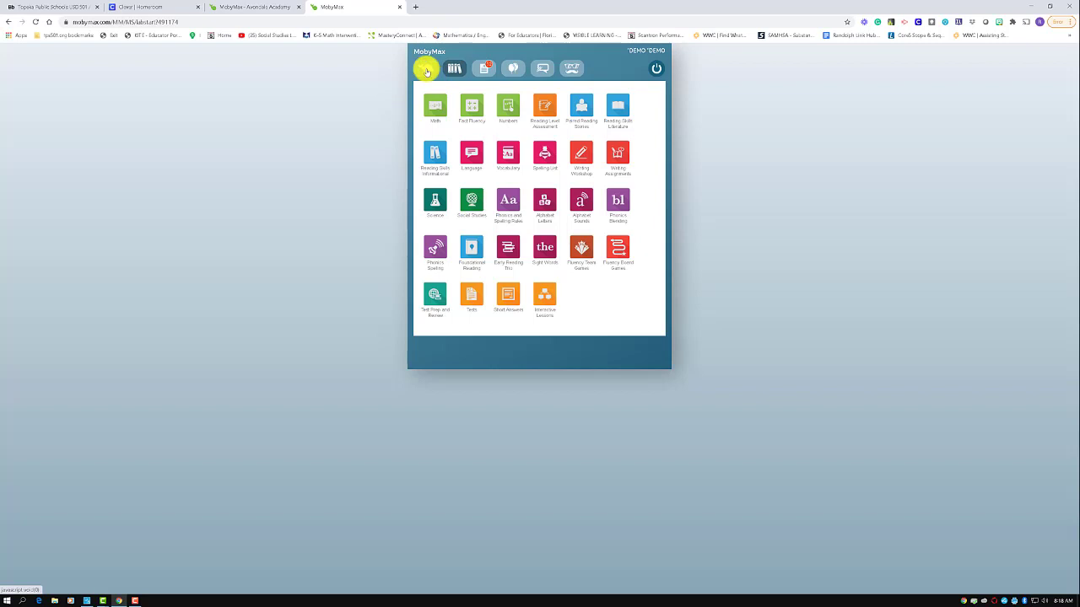
Step: View the Daily Challenge, return to the subject list, and start the Exploring Culture lesson in Social Studies
click(426, 71)
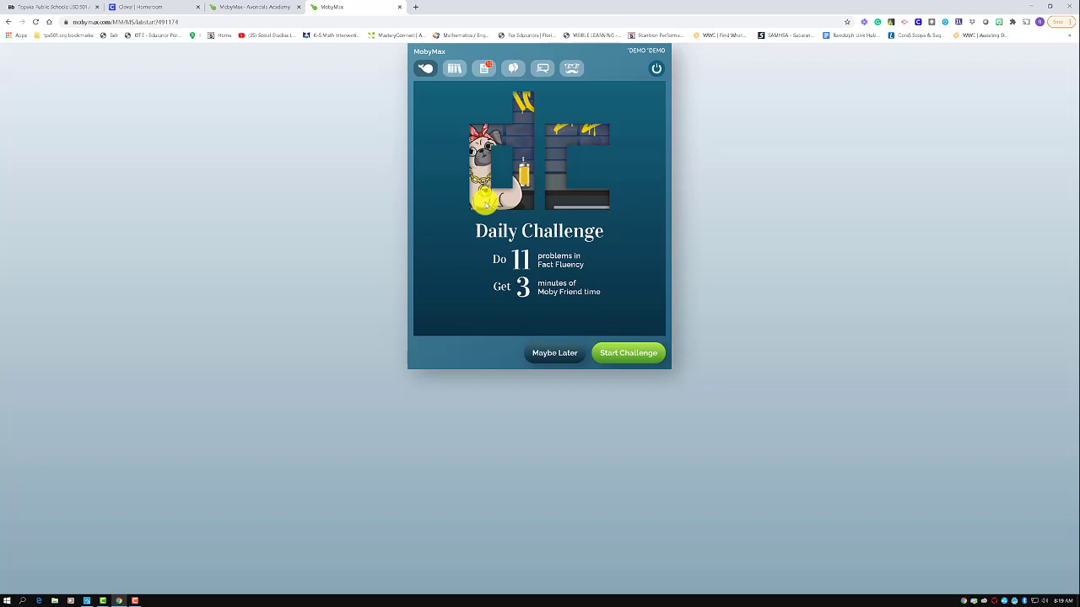
click(457, 71)
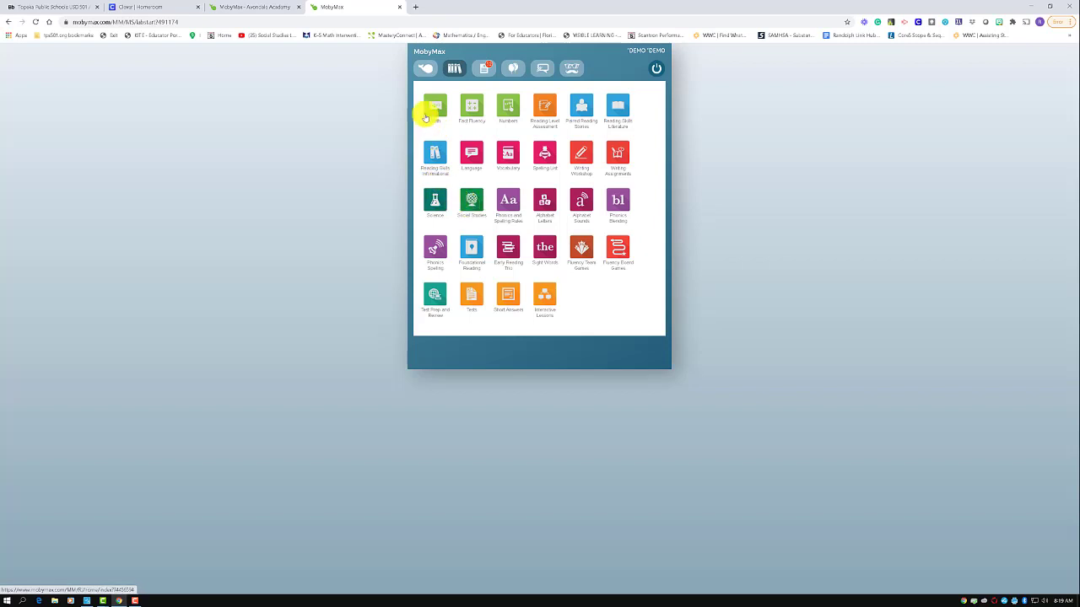
click(471, 203)
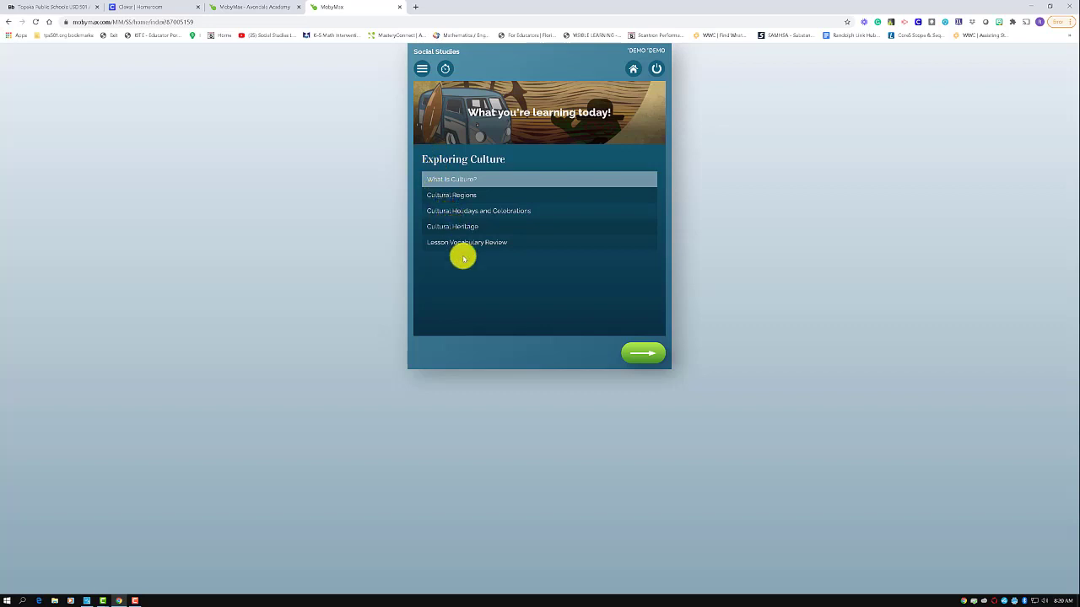
click(640, 355)
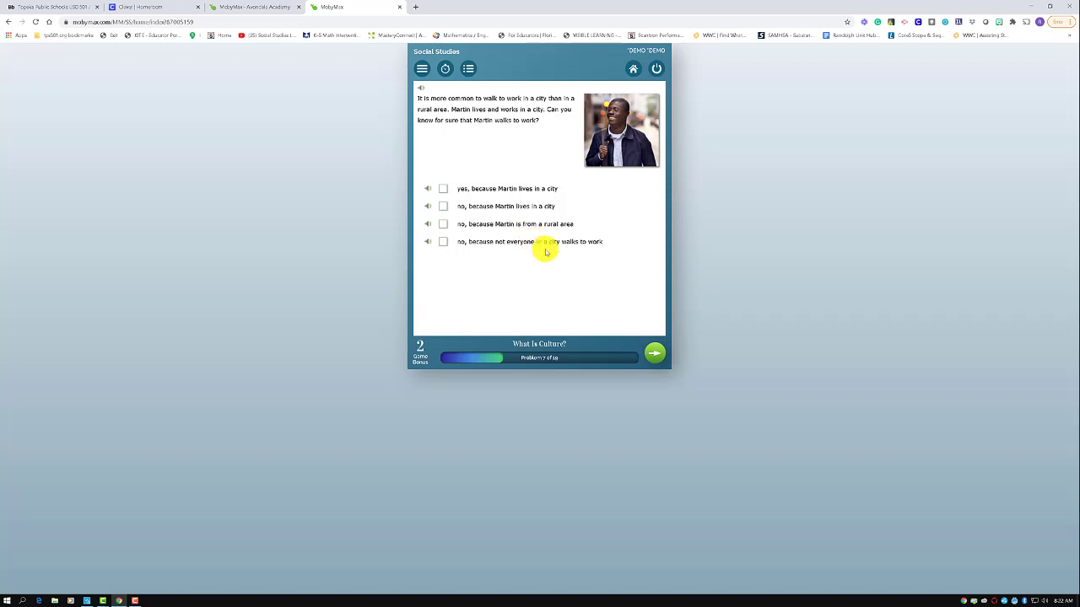
Step: Answer the question about Martin walking to work with "no, because not everyone in a city walks to work" and submit it
click(443, 242)
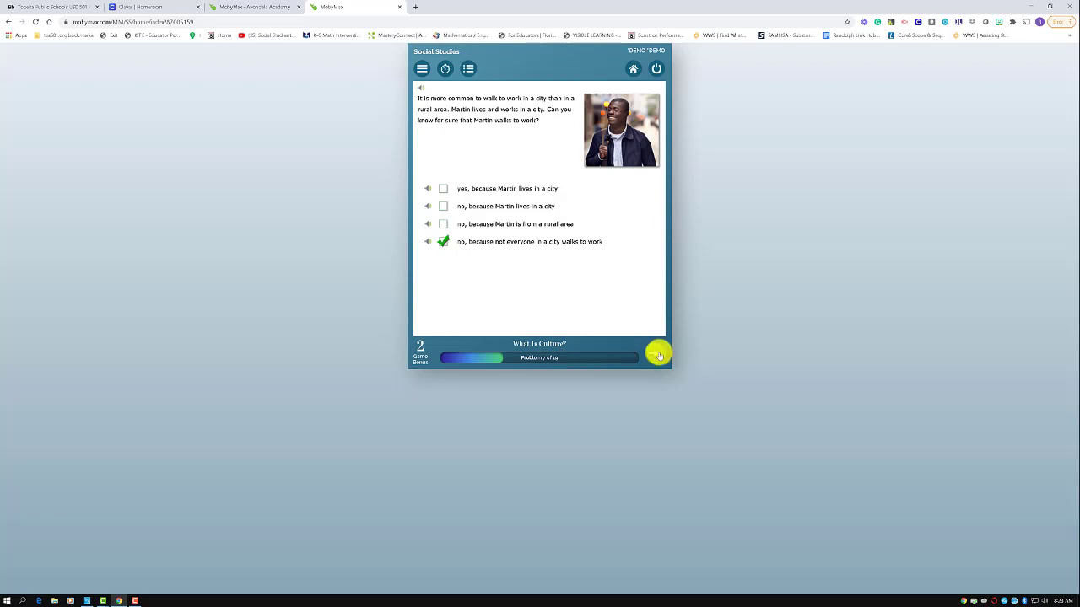
click(658, 355)
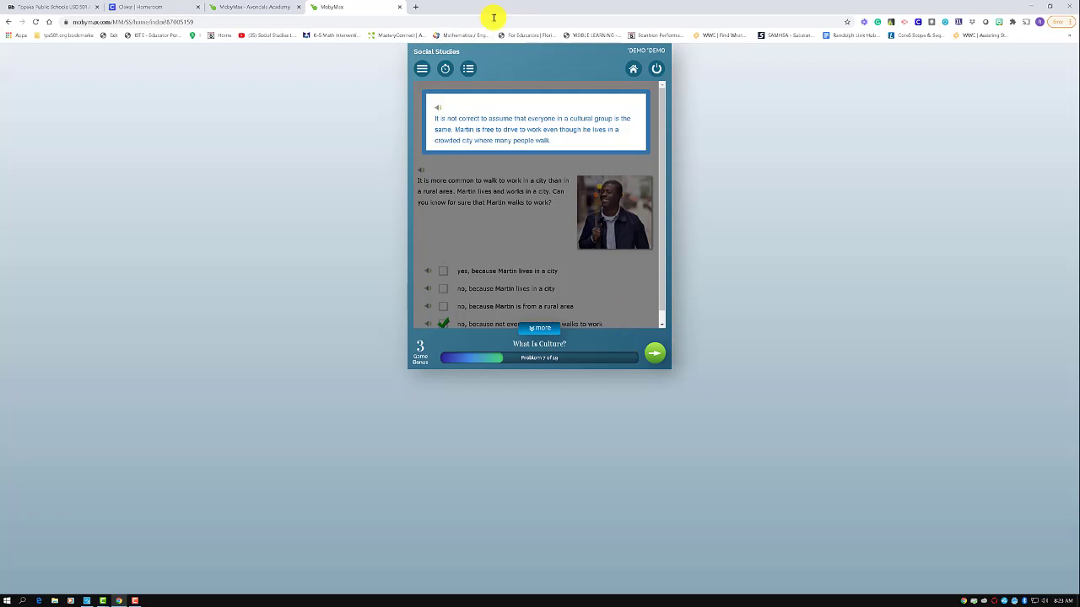
Step: Set the lesson's sound settings to "Click sound icons to read text aloud."
click(422, 68)
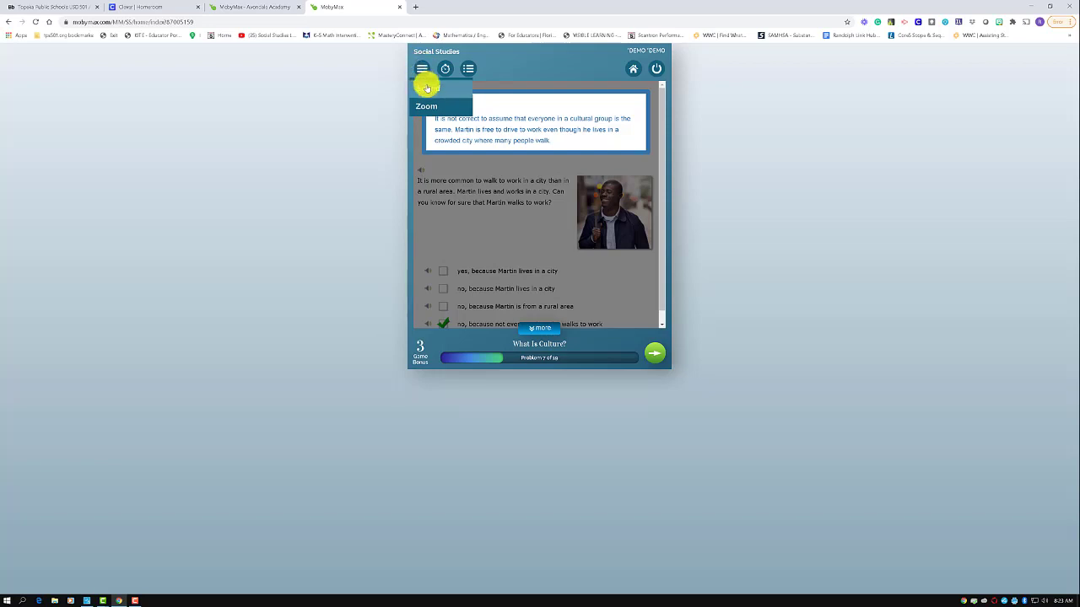
click(428, 91)
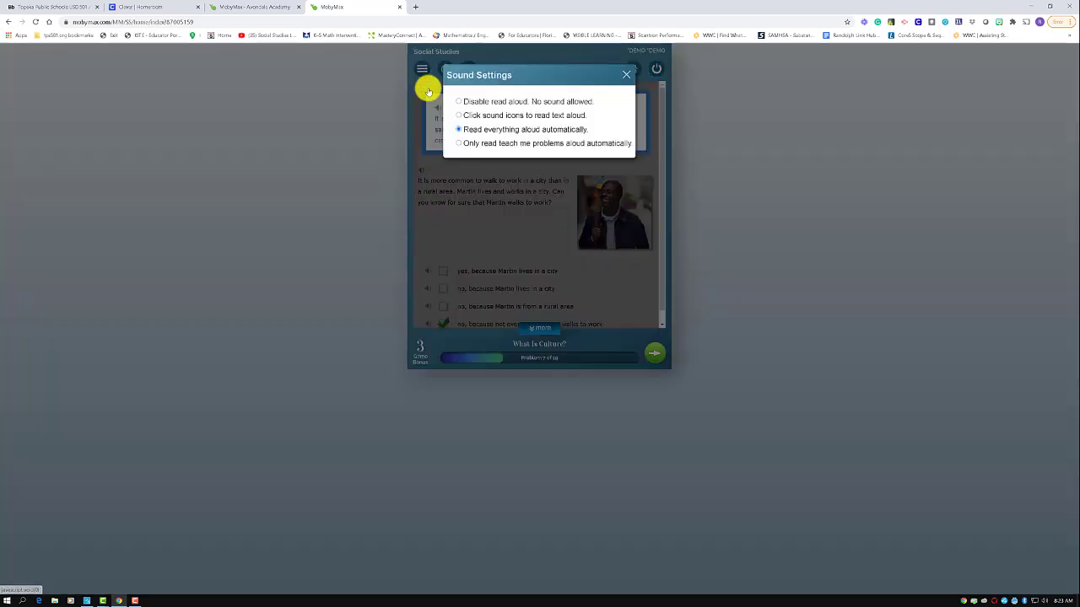
click(459, 128)
click(458, 116)
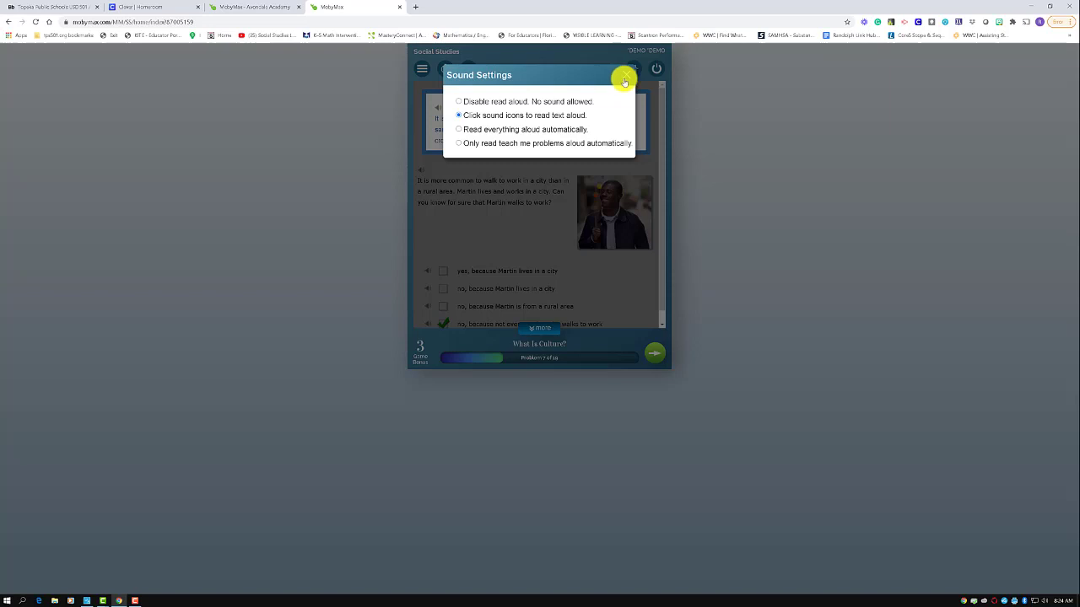
click(624, 79)
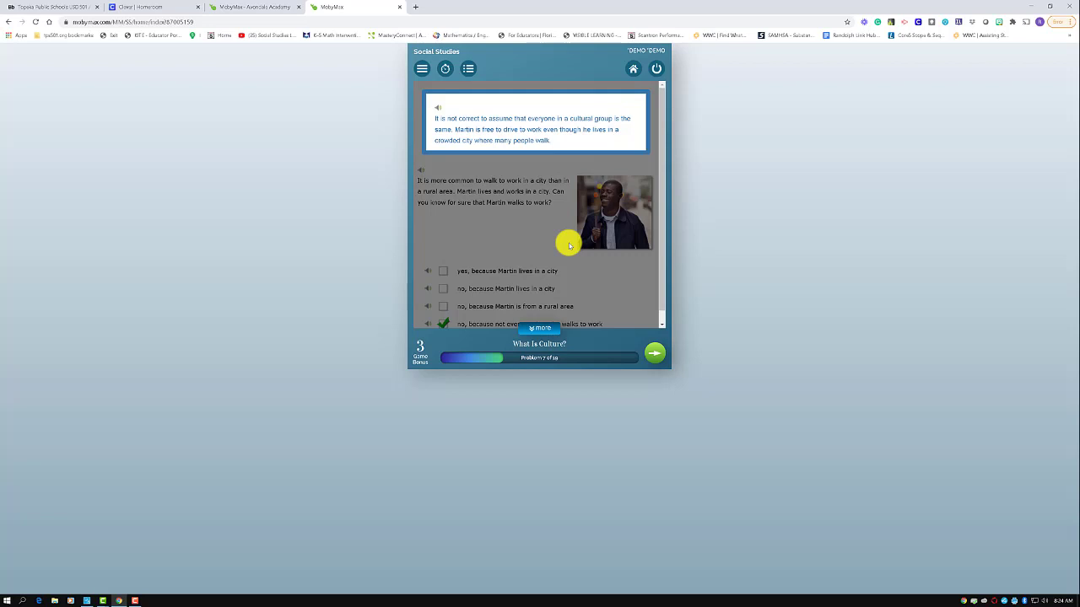
Step: Advance to the Check for Understanding page and reveal both statements about culture
click(654, 356)
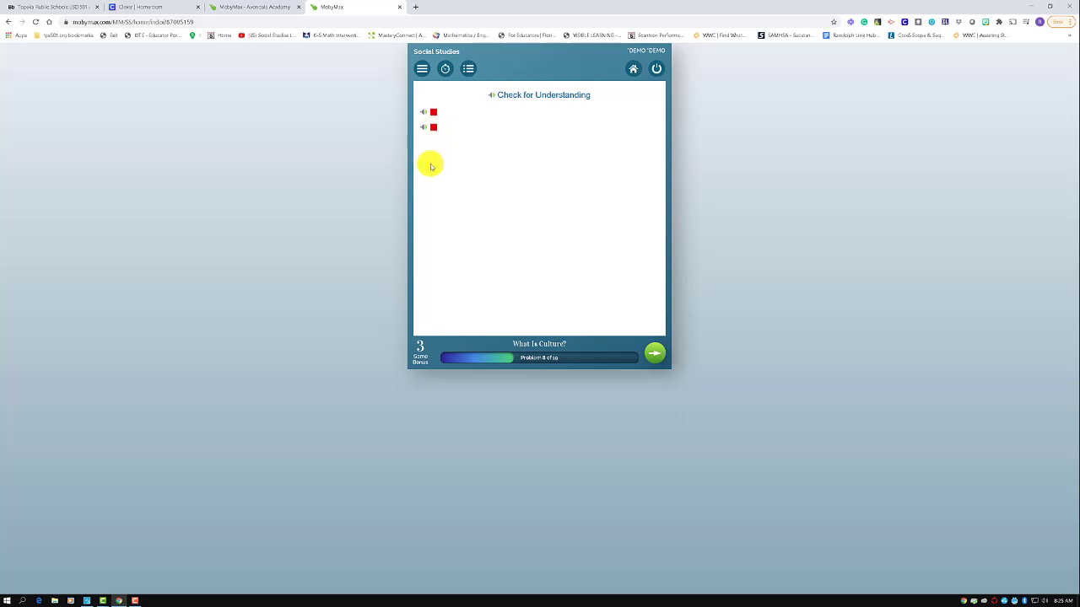
click(430, 113)
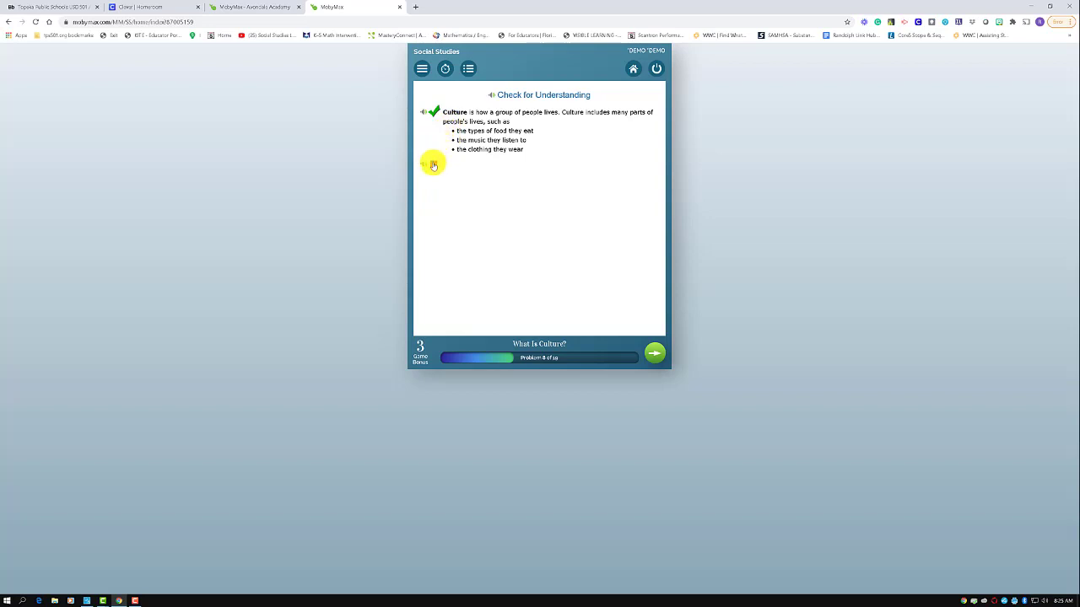
click(432, 165)
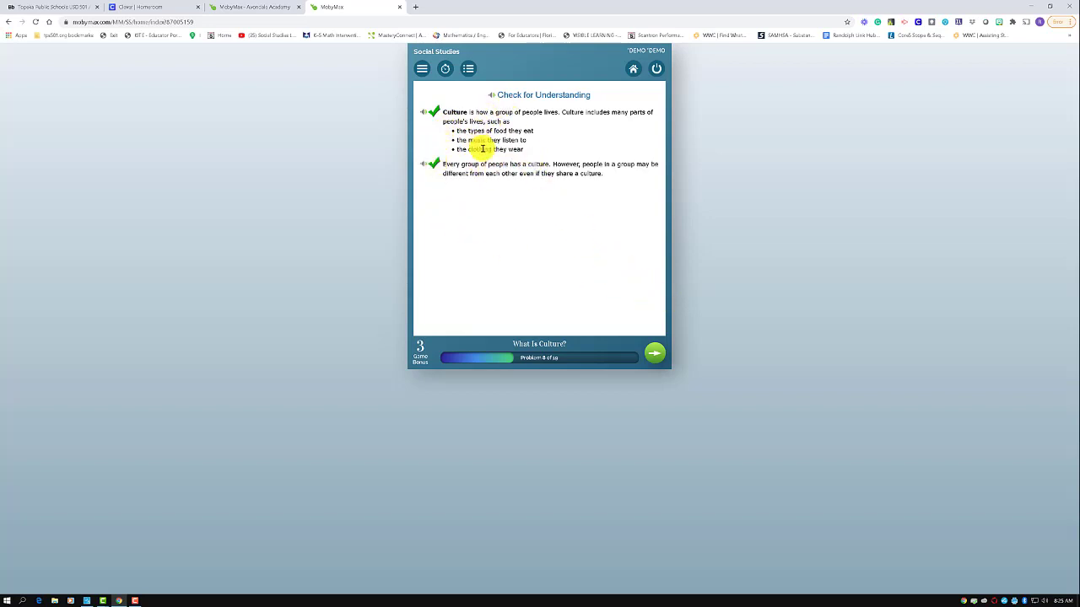
Step: Advance to the Why Culture Is Important page and reveal the explanation for the London street example
click(655, 354)
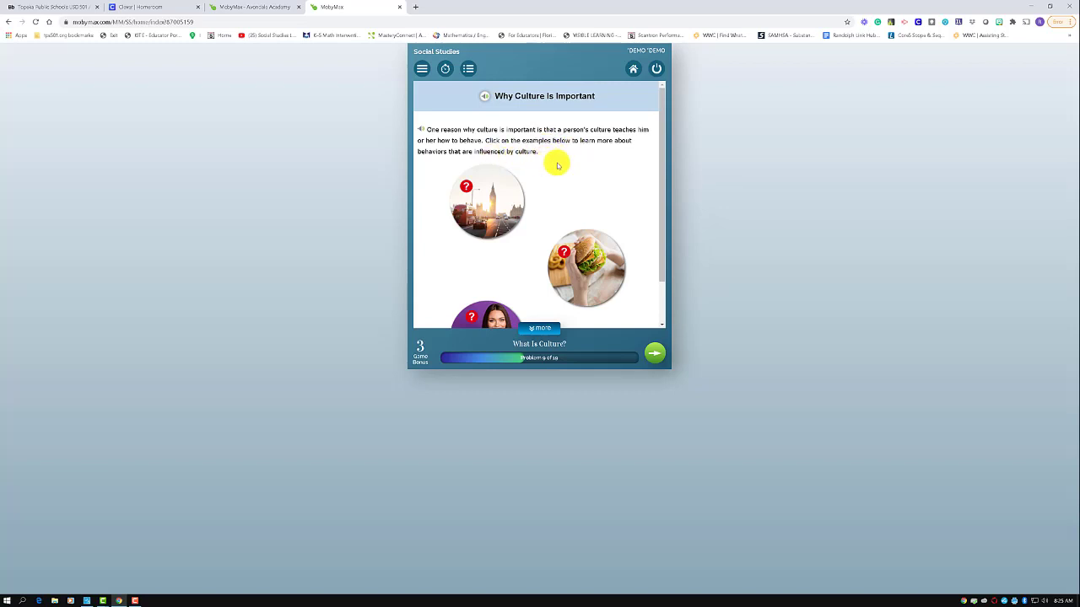
scroll(557, 165, down, 1)
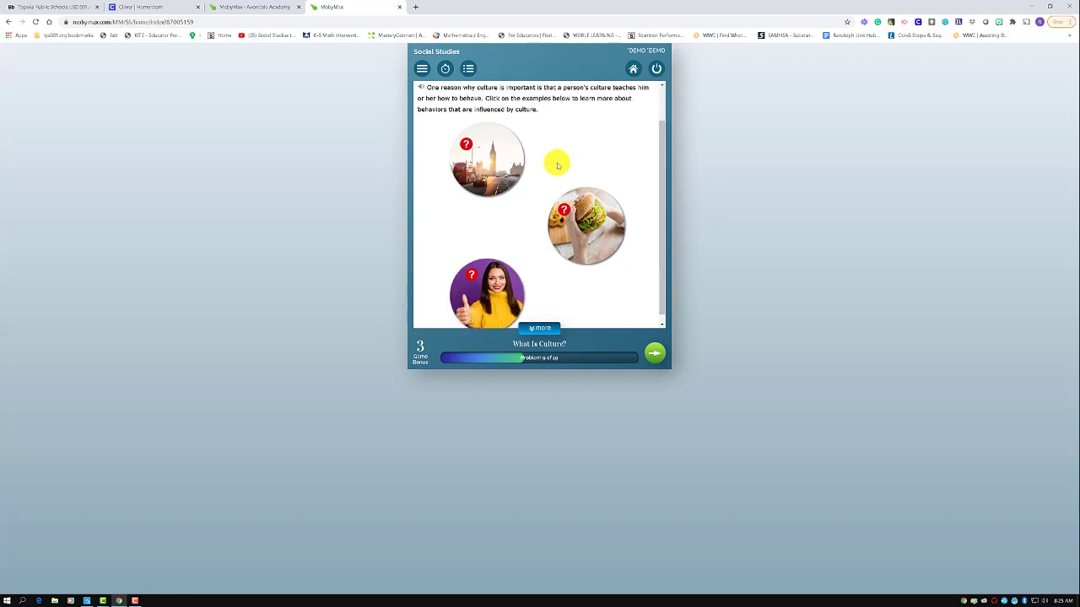
click(466, 145)
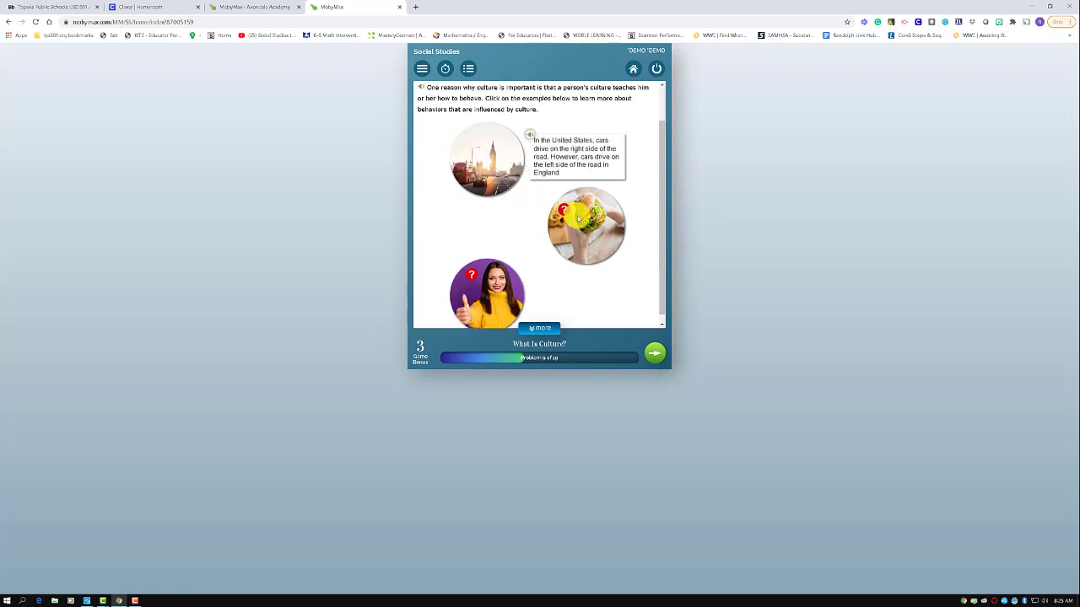
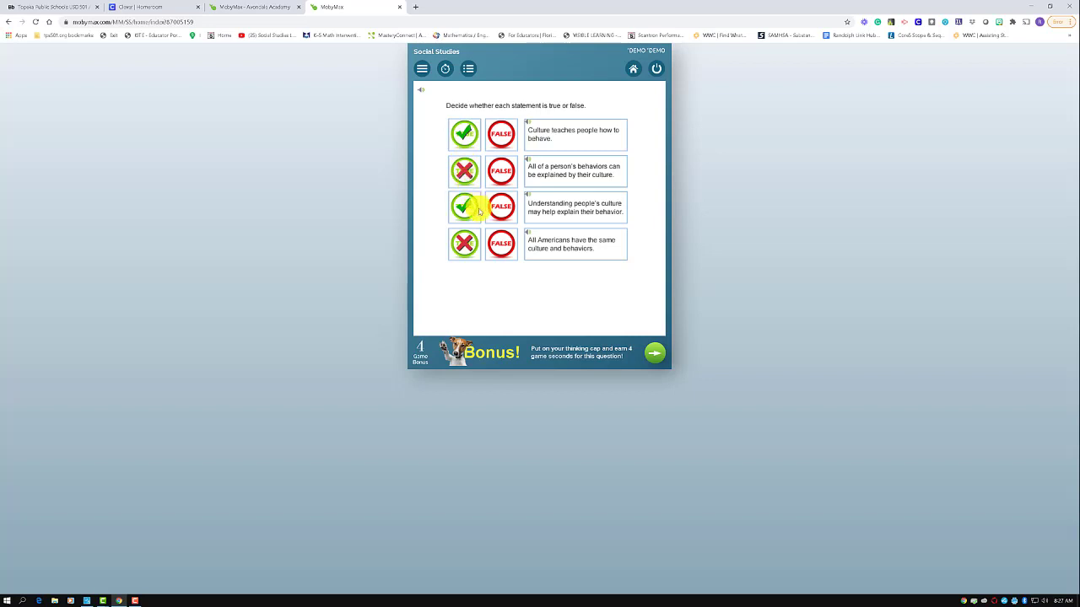
Step: Complete the true-or-false bonus question by marking the statements on "all of a person's behaviors" and "all Americans" as false, and submit it
click(465, 247)
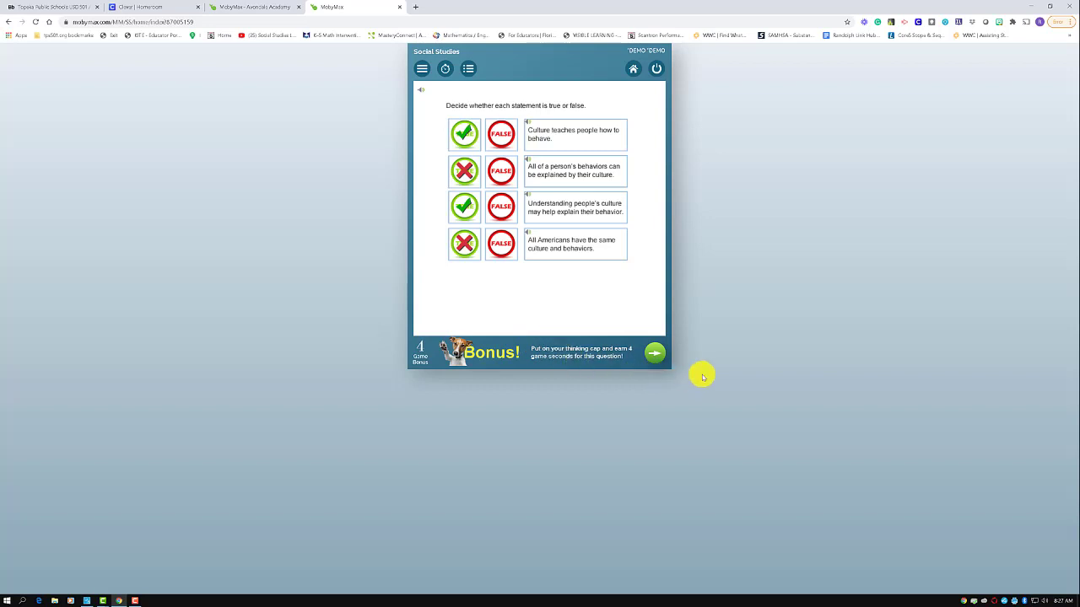
click(659, 354)
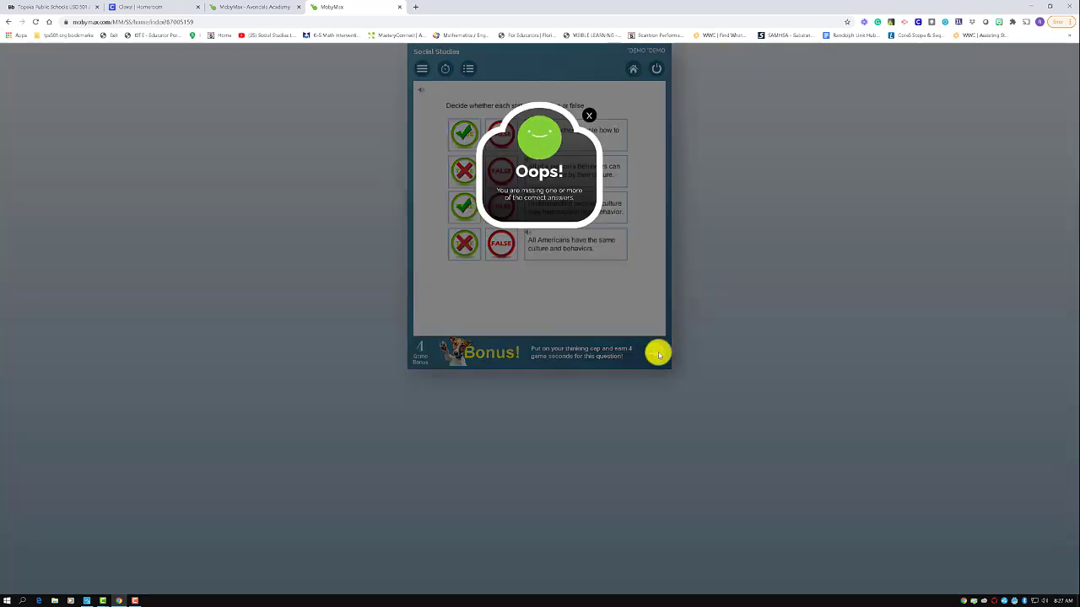
click(539, 192)
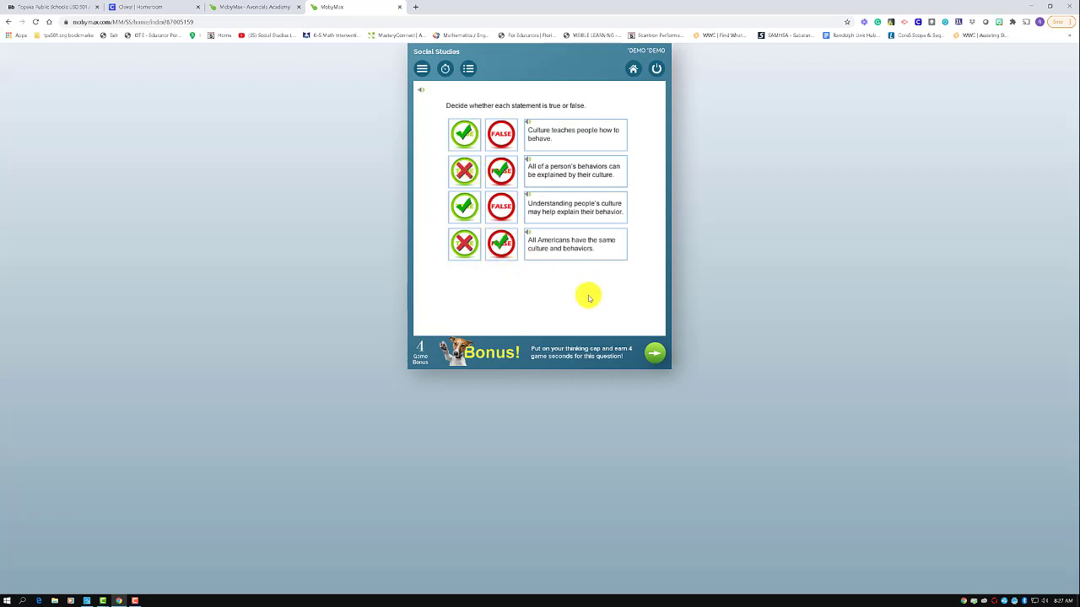
click(658, 349)
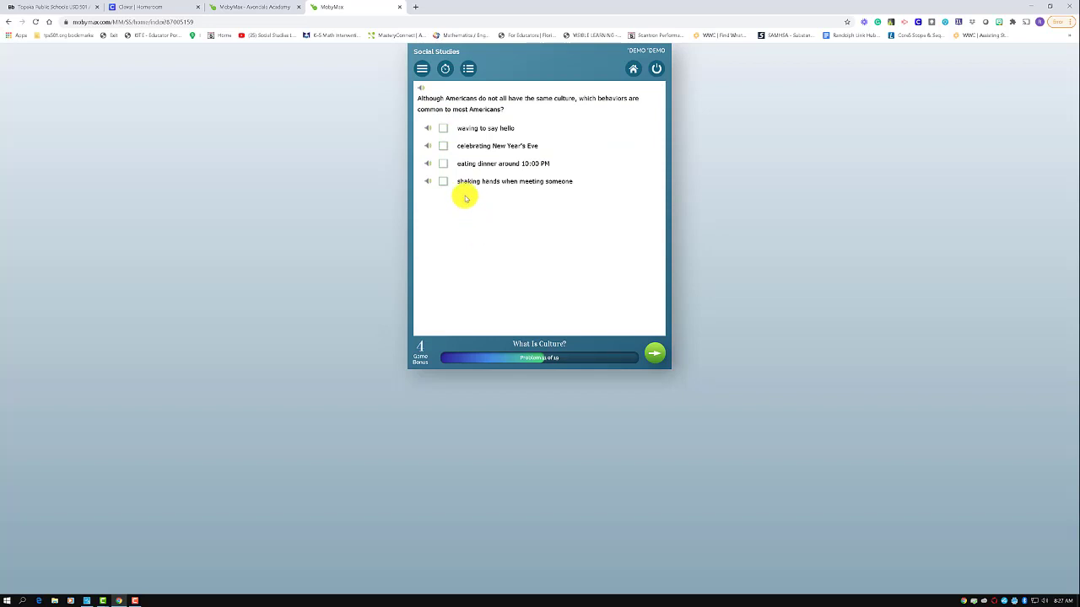
Step: Answer the common American behaviors question with waving hello, celebrating New Year's Eve and shaking hands, and continue to the writing prompt
click(441, 128)
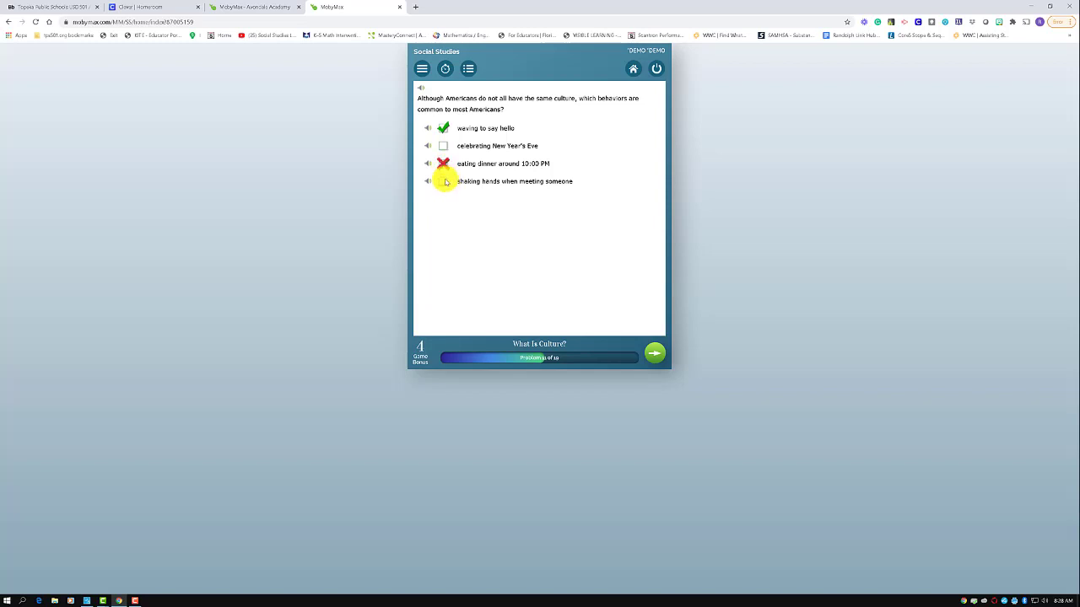
click(445, 183)
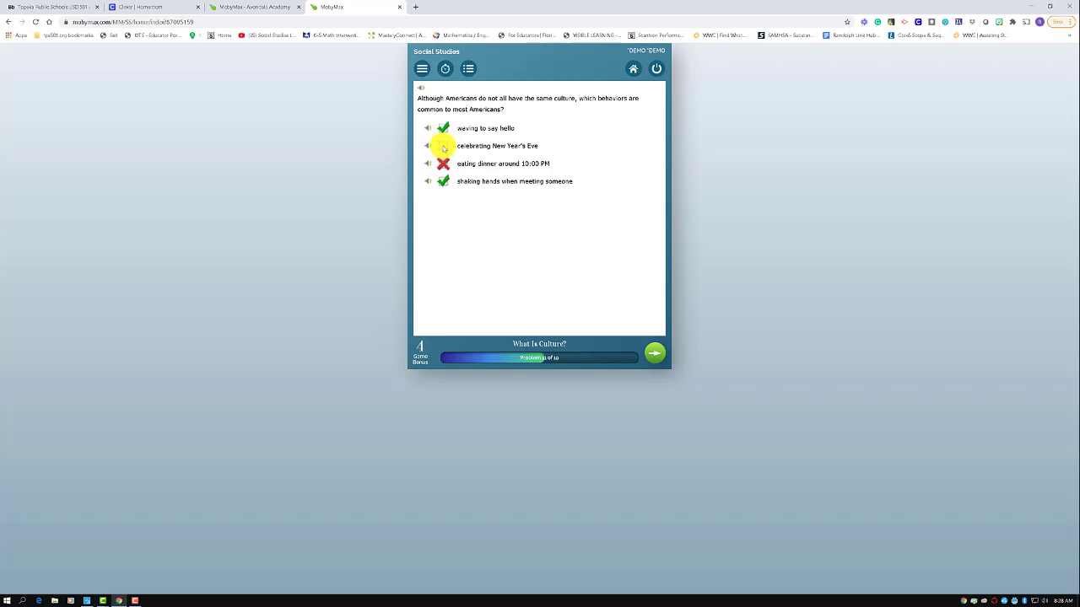
click(444, 147)
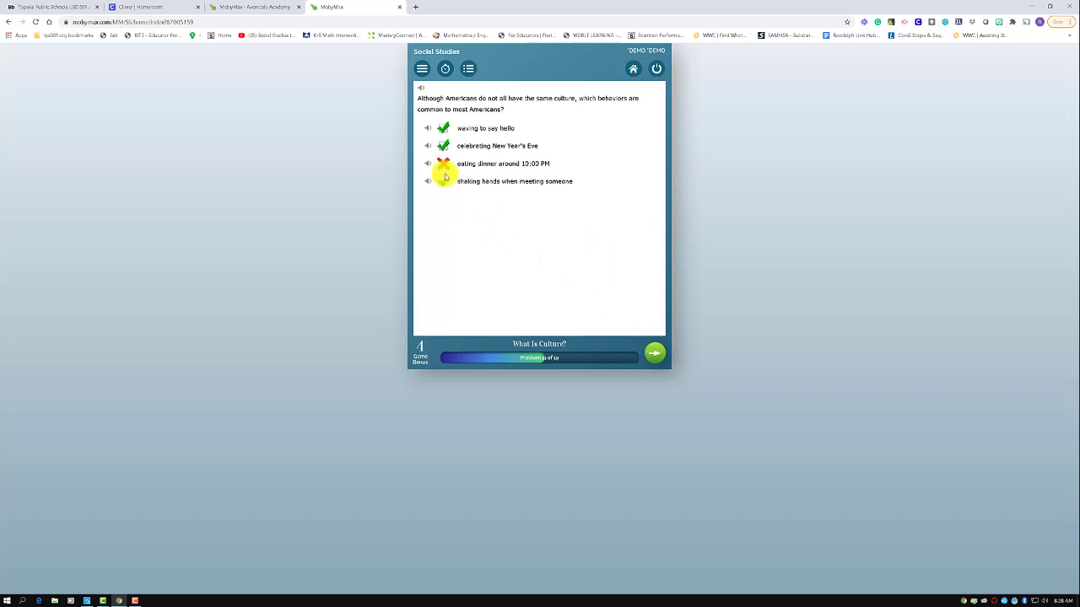
click(655, 352)
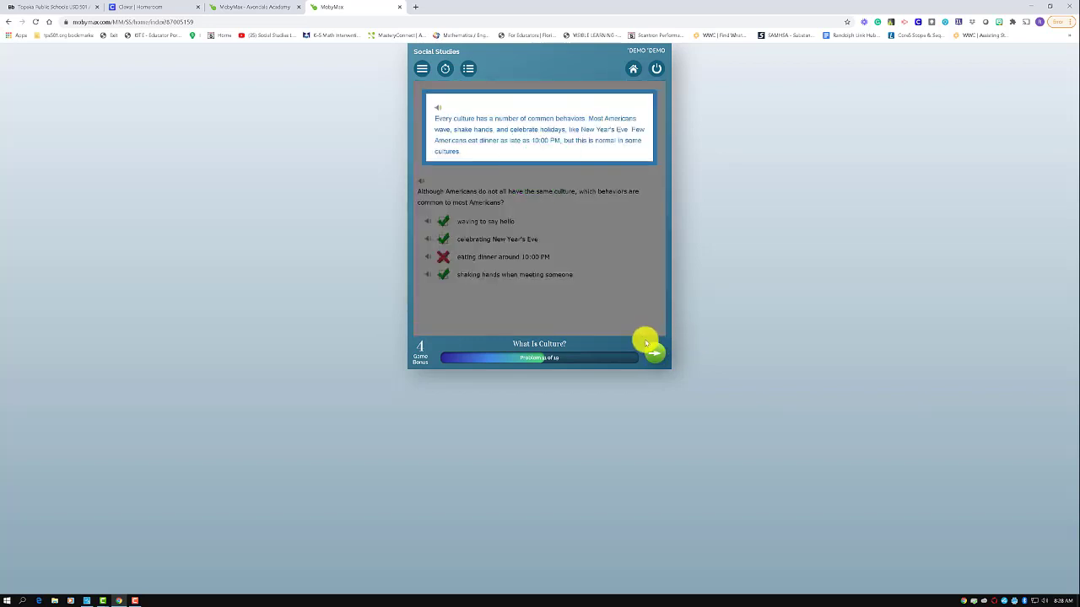
click(451, 256)
click(658, 350)
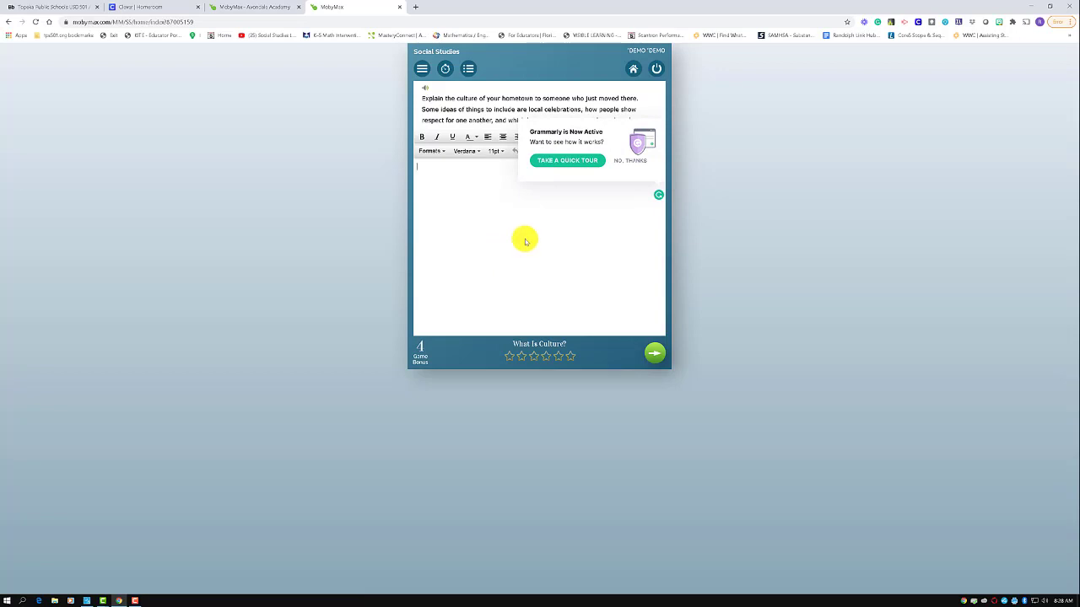
Step: Look through the Social Studies table of contents from What Is Culture? to the following units, and return to the subject list
click(624, 162)
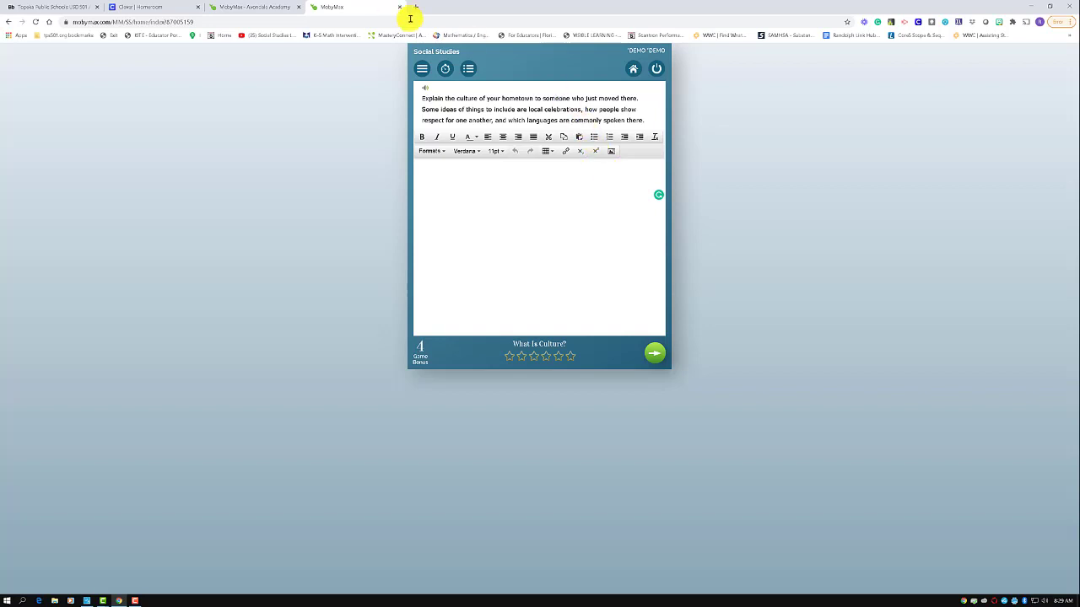
click(442, 70)
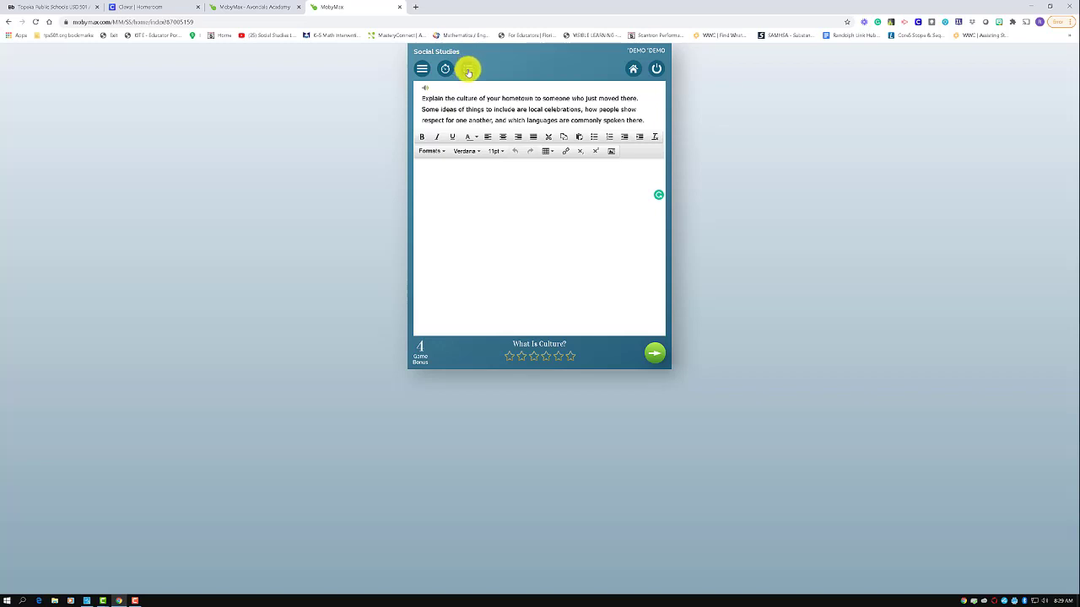
click(470, 71)
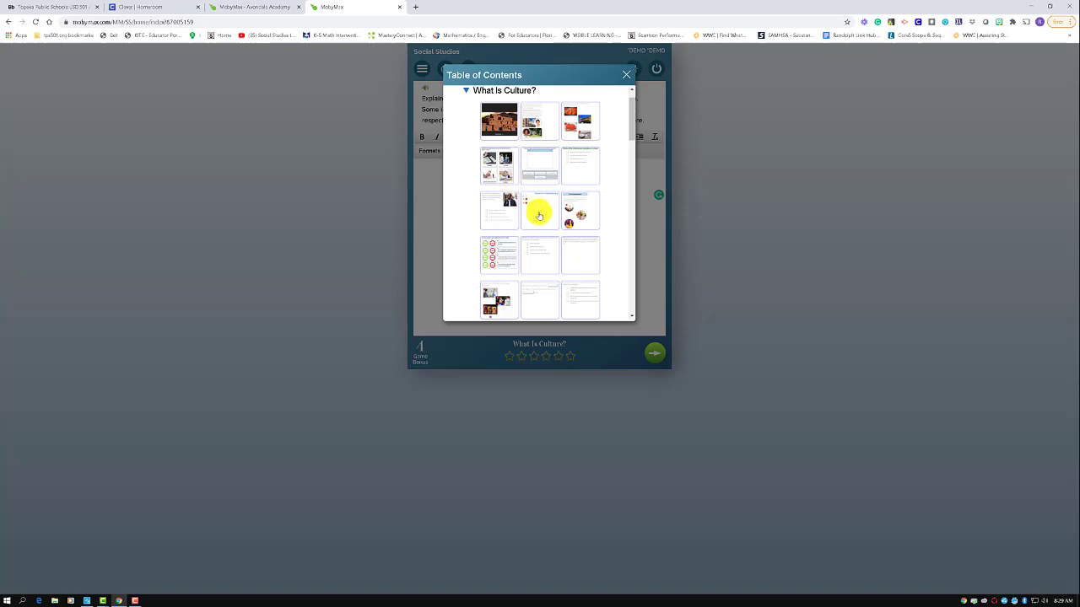
scroll(546, 215, down, 1)
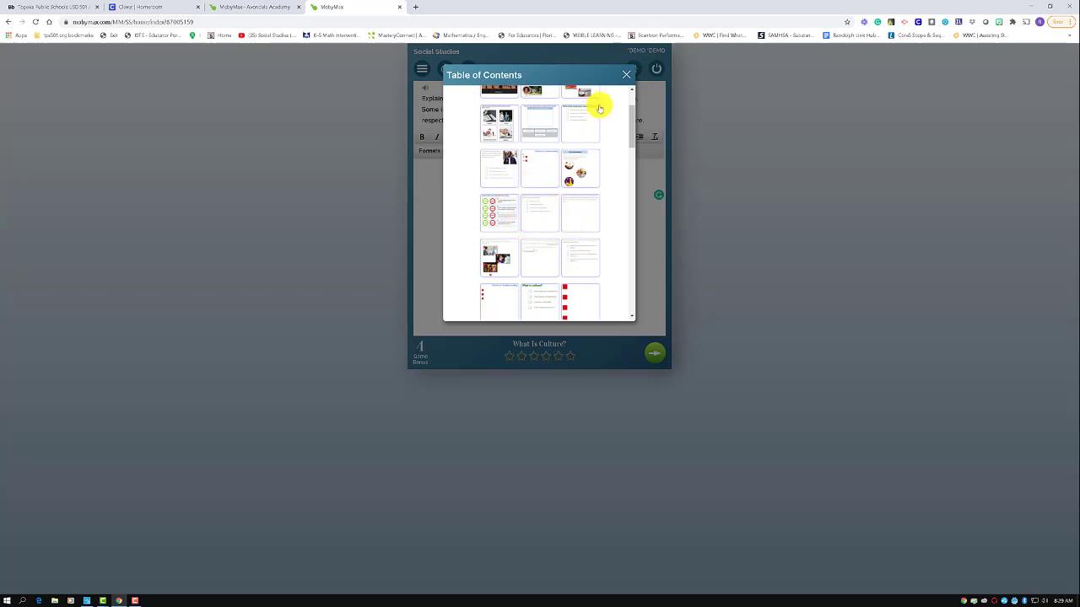
drag(630, 126, 628, 183)
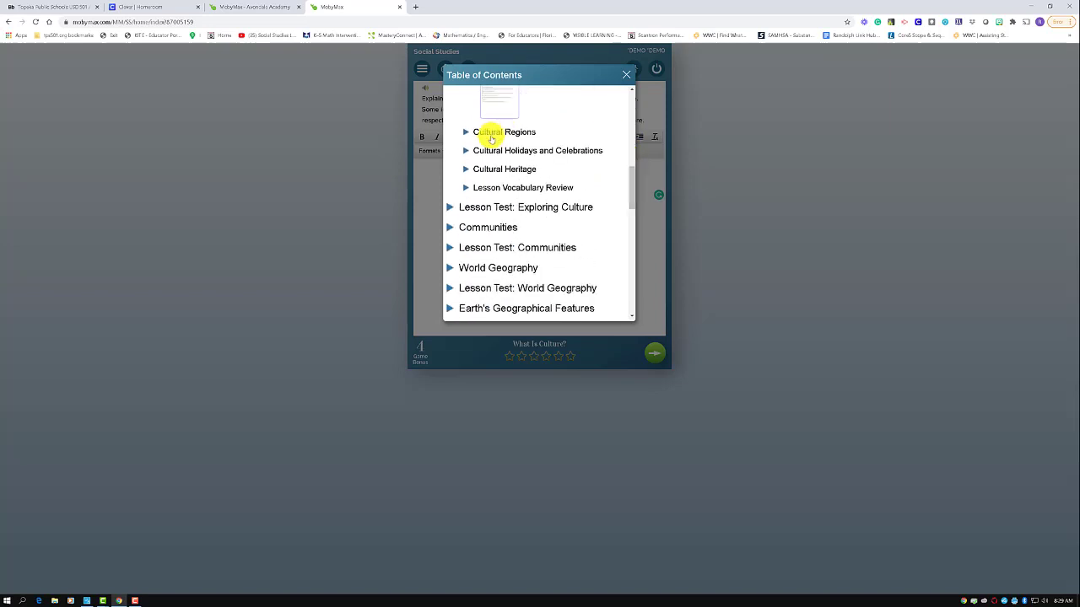
click(626, 77)
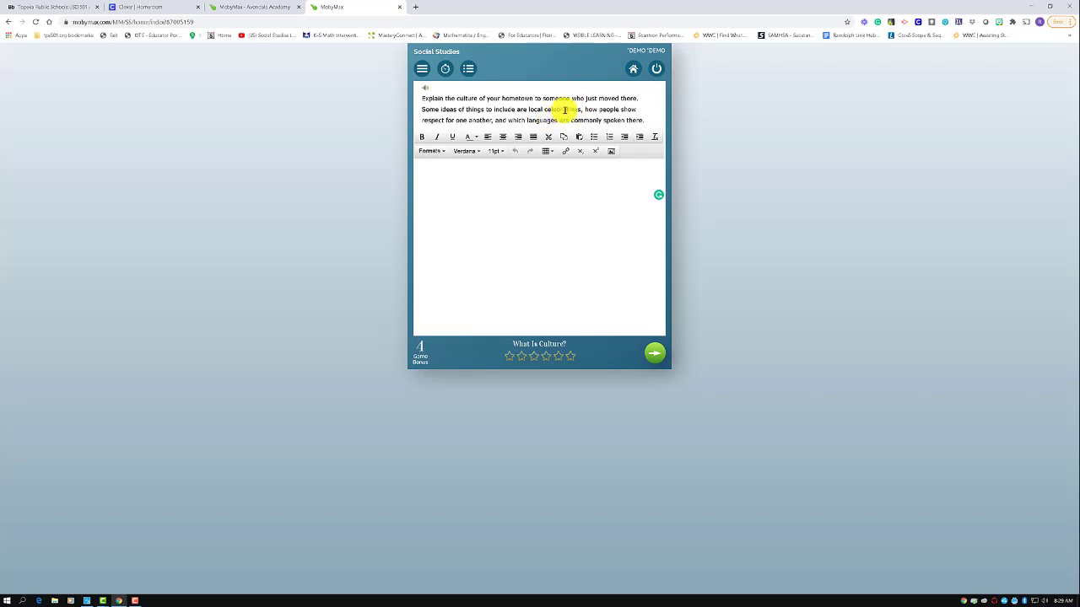
click(632, 73)
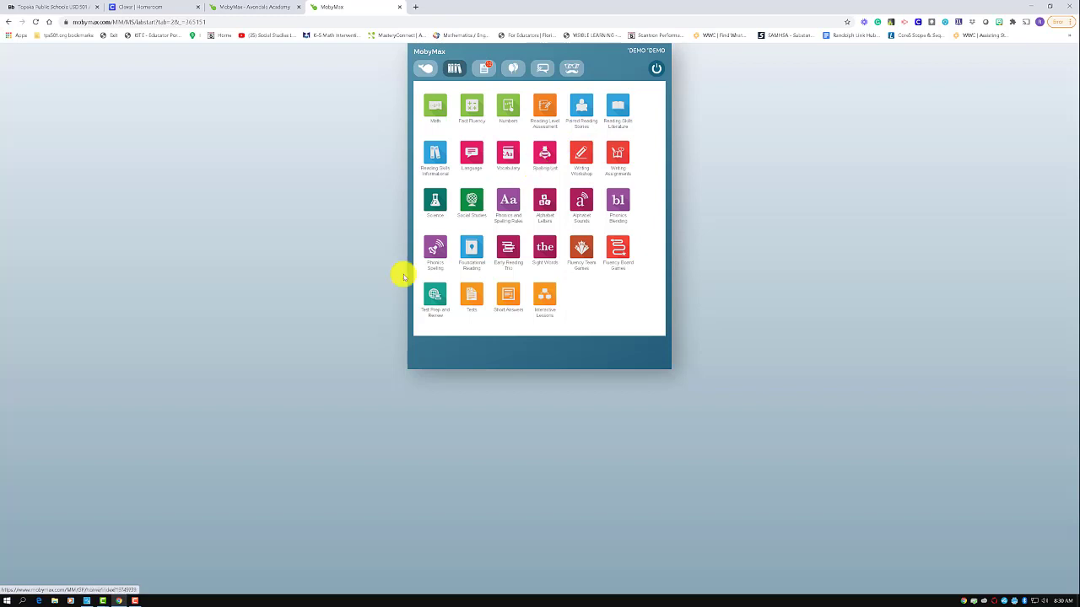
click(130, 599)
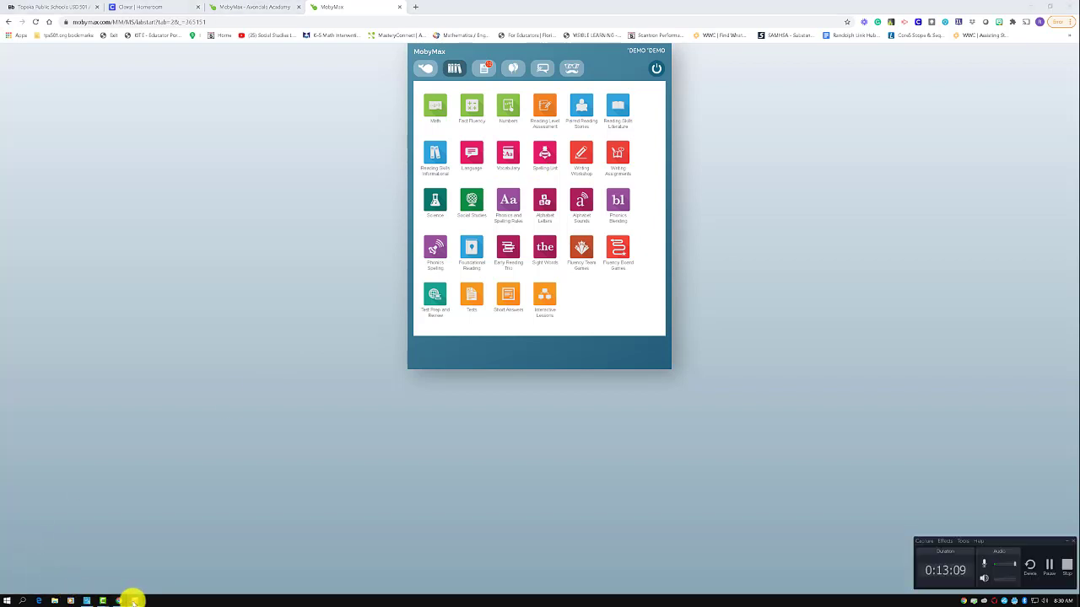
click(1067, 564)
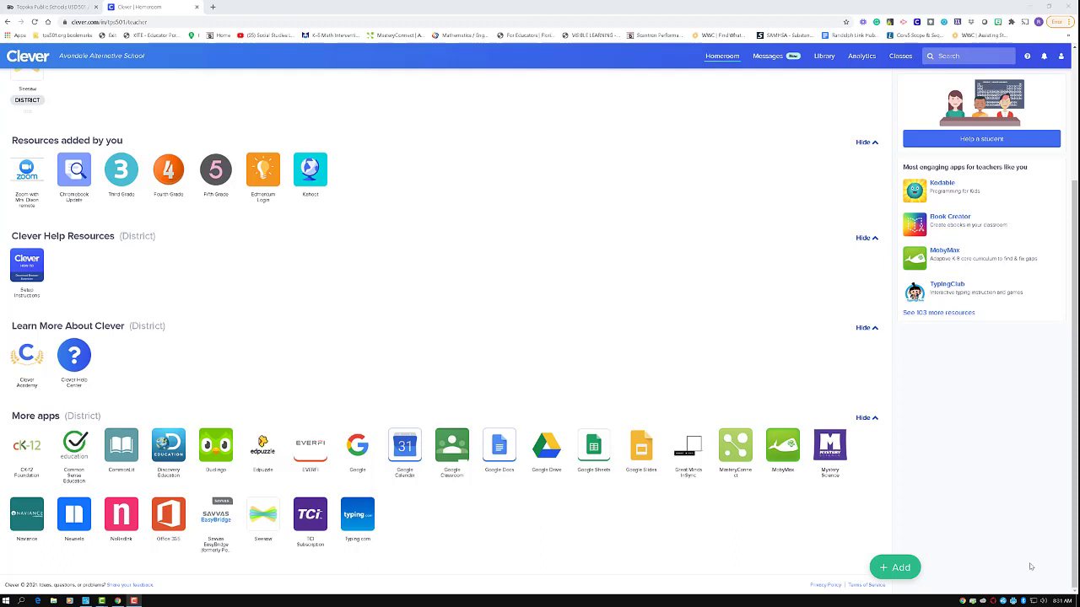
Step: Launch MobyMax from the Clever homeroom as a teacher and open the Adaptive Social Studies module under Differentiated Learning
click(778, 458)
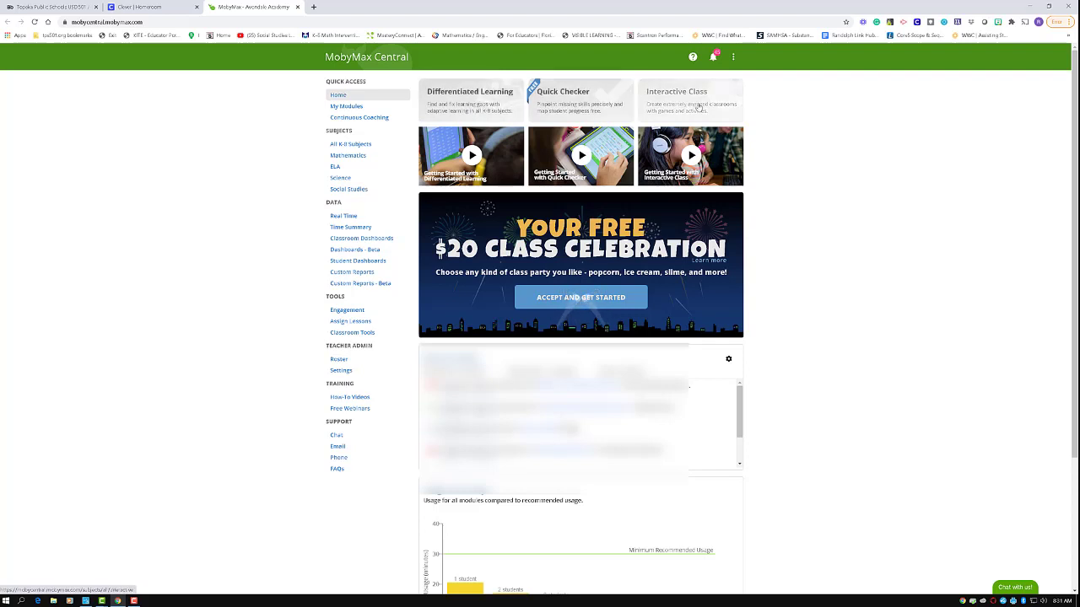
click(473, 99)
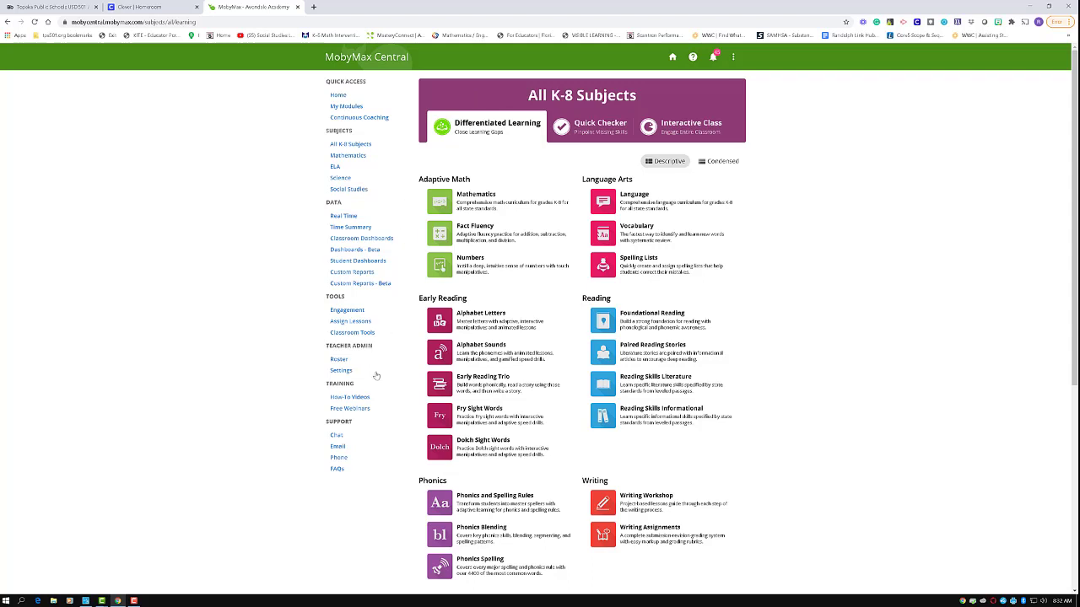
scroll(524, 359, down, 3)
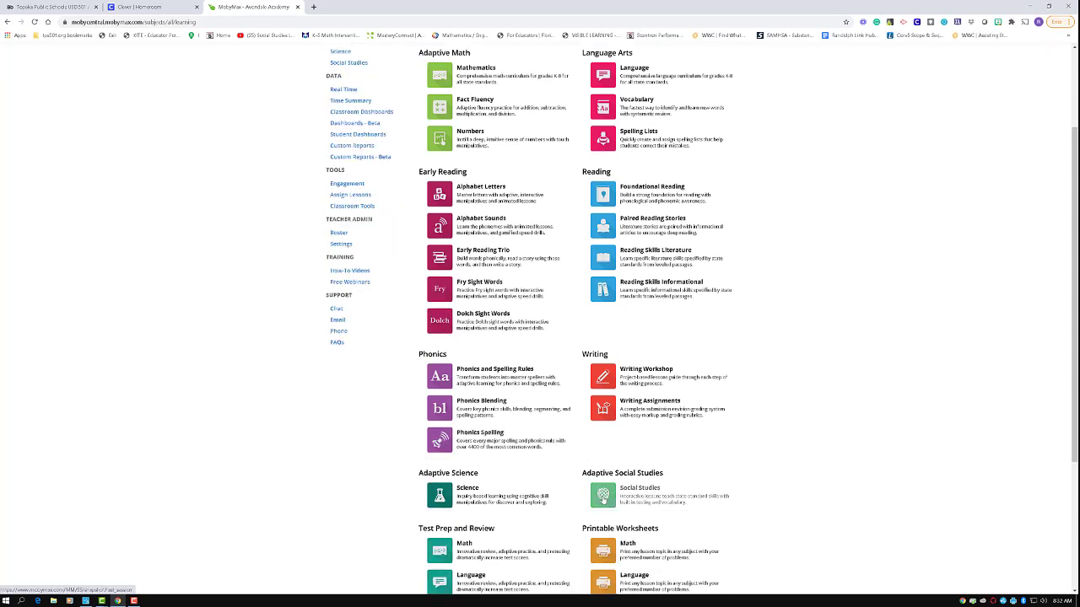
click(602, 497)
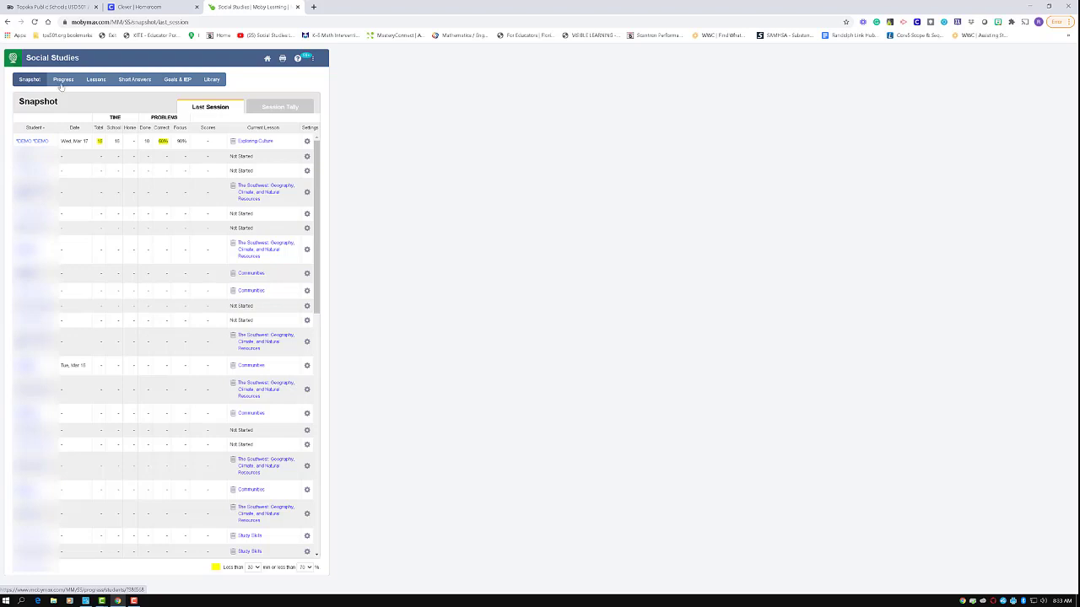
Step: Review the Social Studies progress, completed and assignable lessons, short answers, and goals pages, dismissing the help pop-ups
click(59, 80)
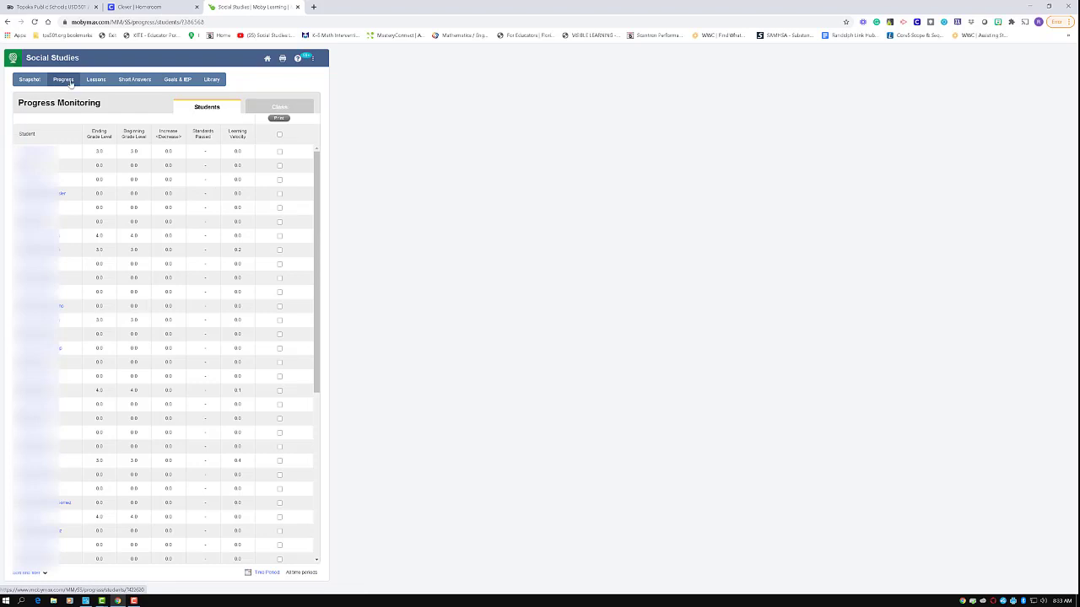
click(93, 80)
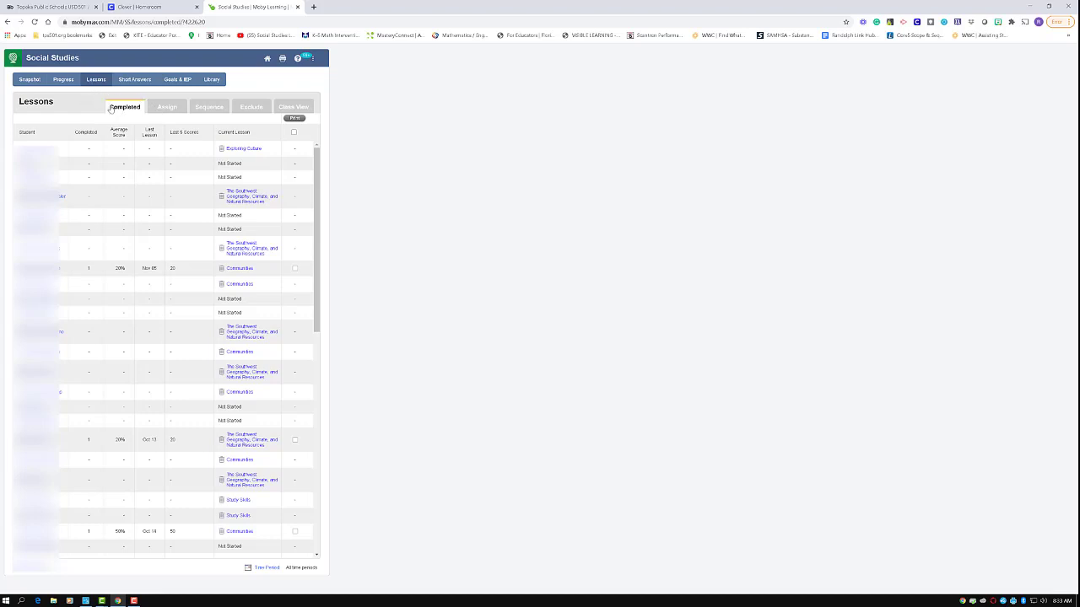
click(163, 108)
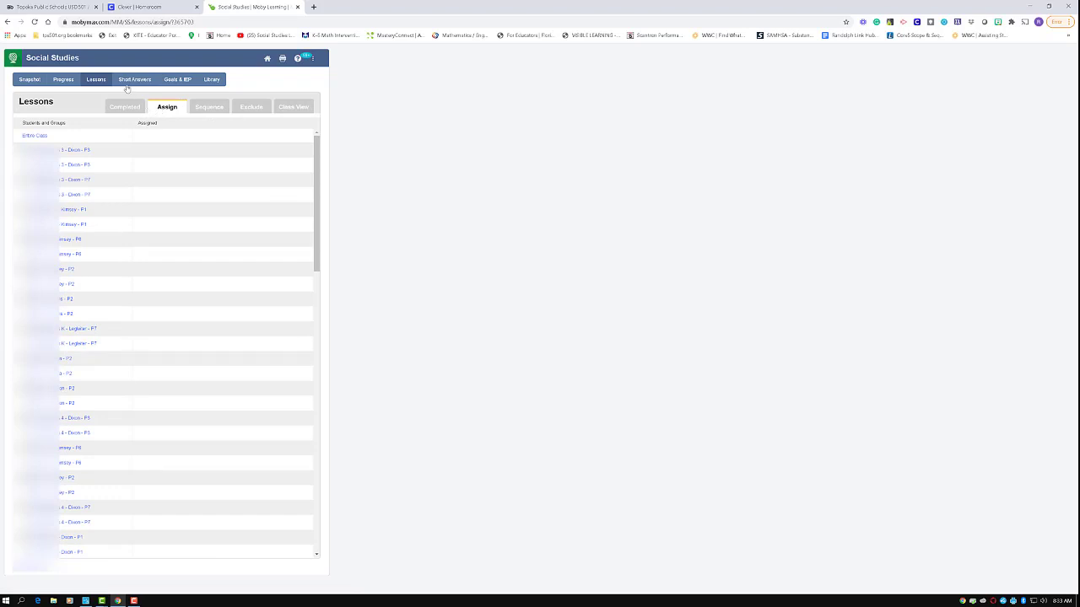
click(127, 86)
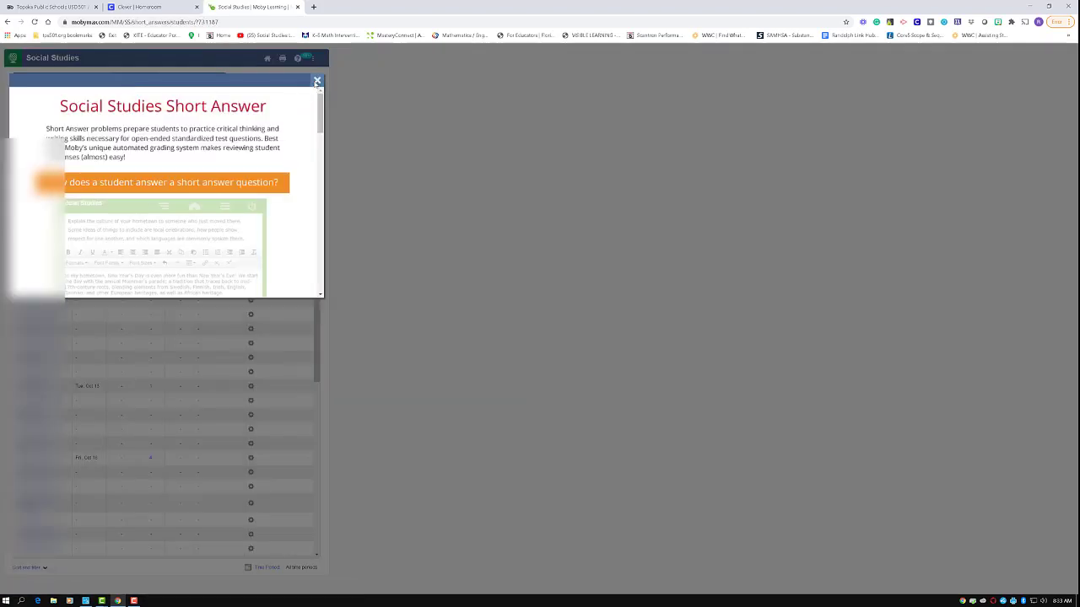
click(317, 81)
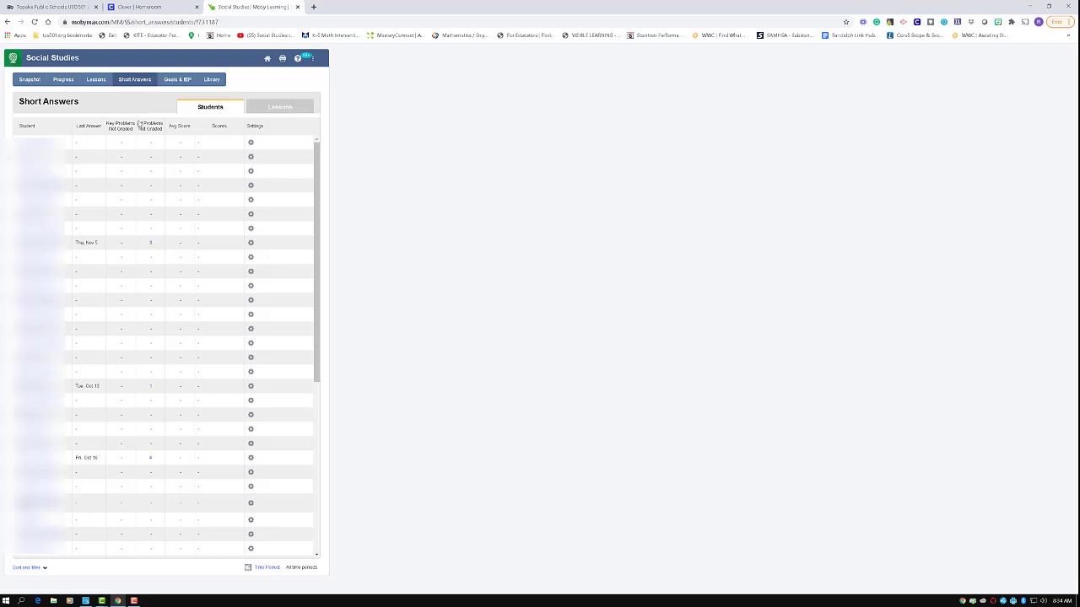
click(178, 80)
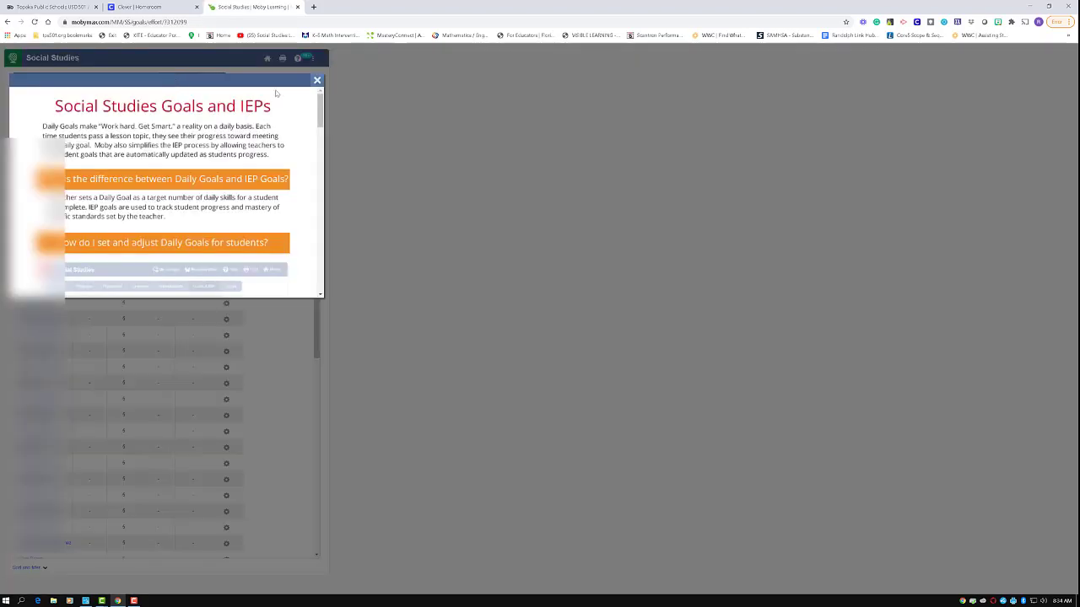
click(317, 80)
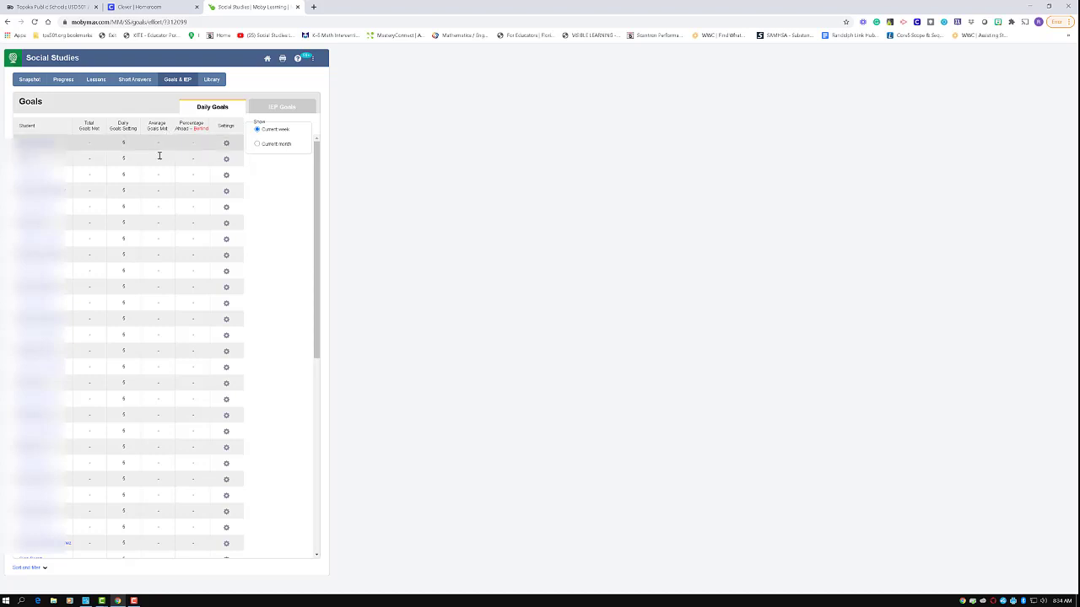
Step: Open the Grade 3 lesson library and expand the Exploring Culture lesson to show its topics
click(215, 80)
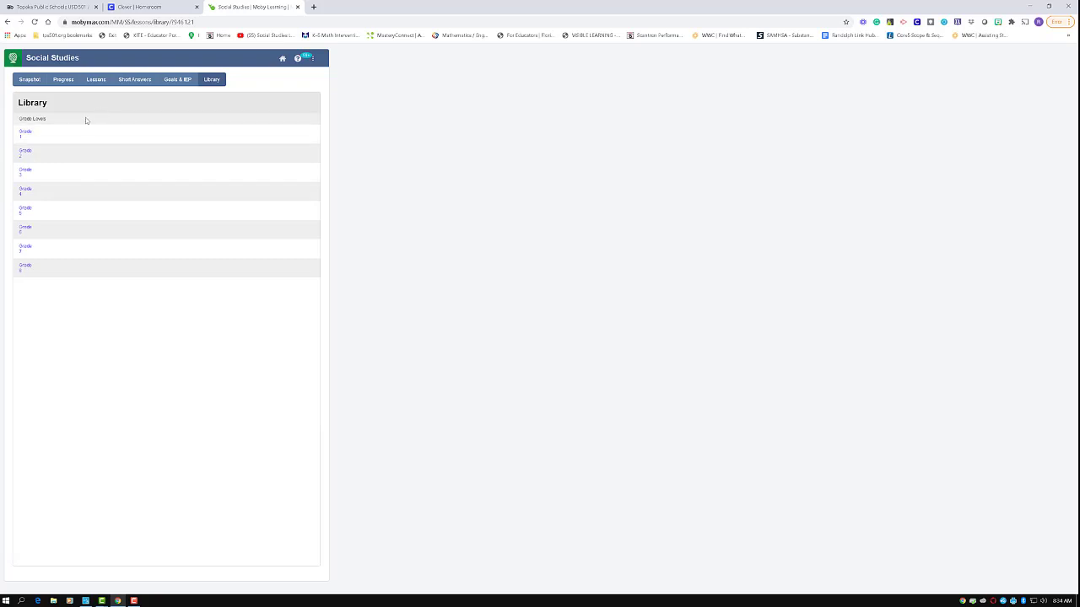
click(21, 173)
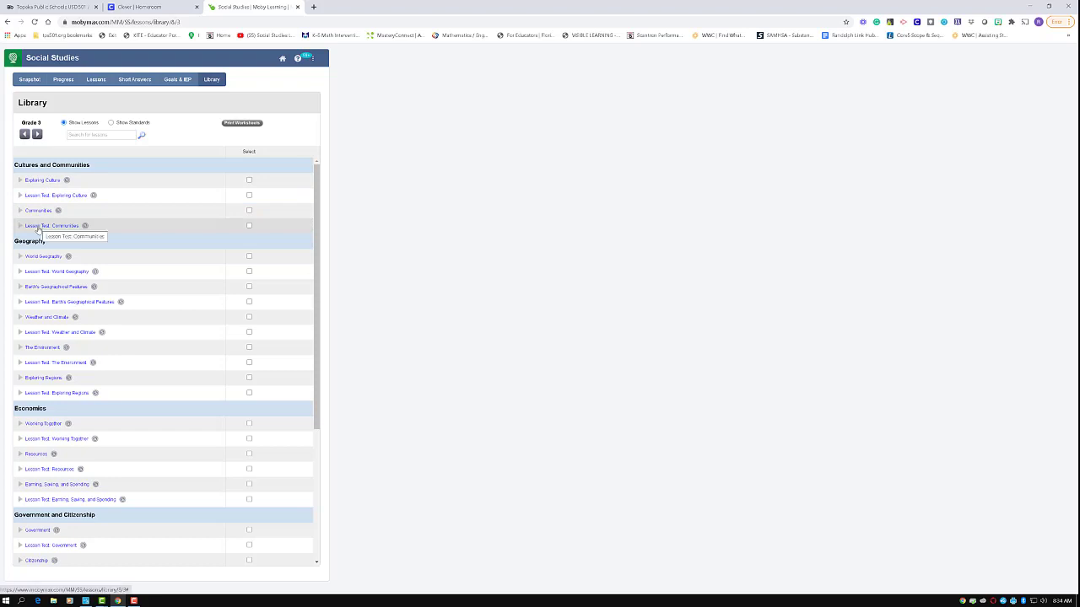
click(39, 181)
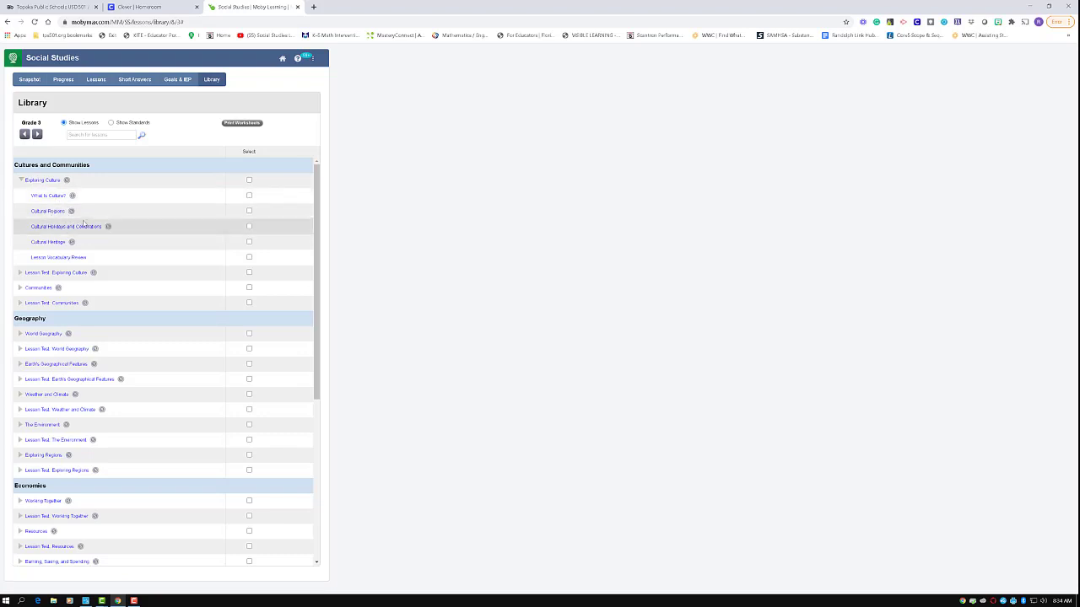
click(249, 182)
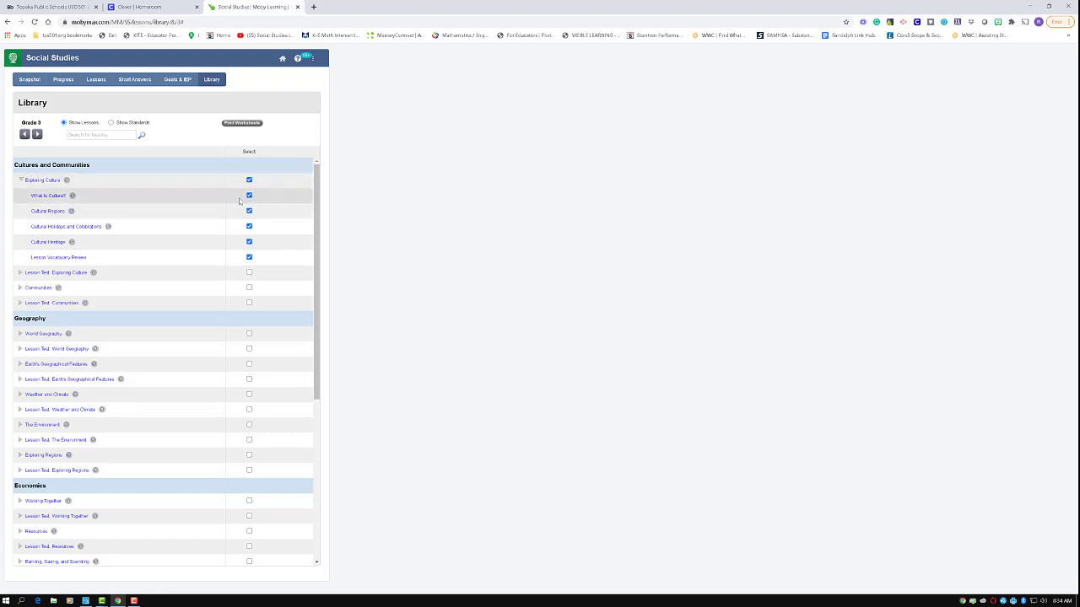
click(250, 196)
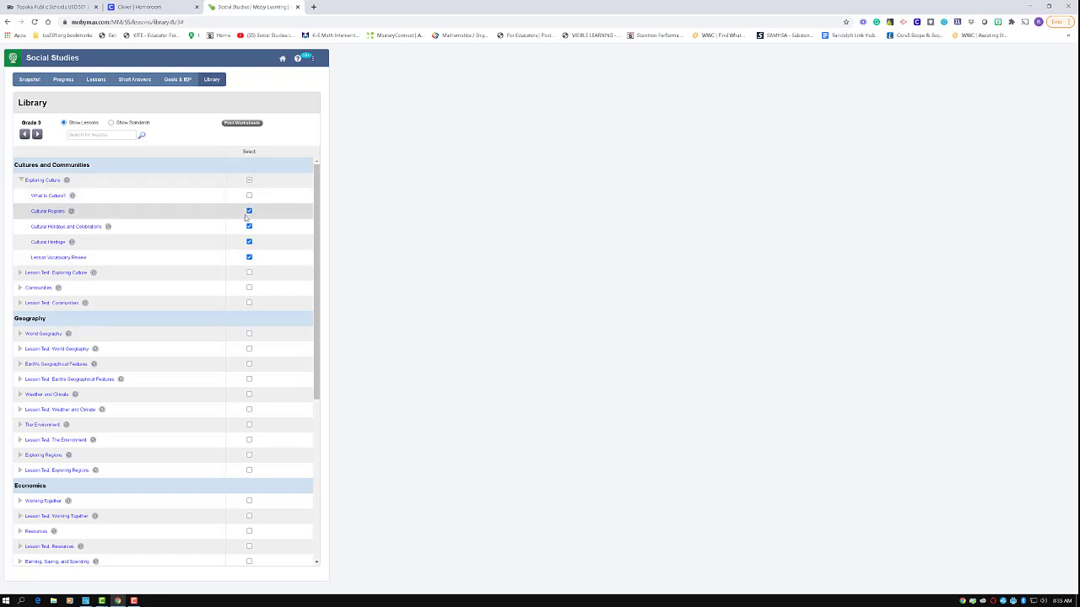
click(250, 212)
click(249, 228)
click(249, 243)
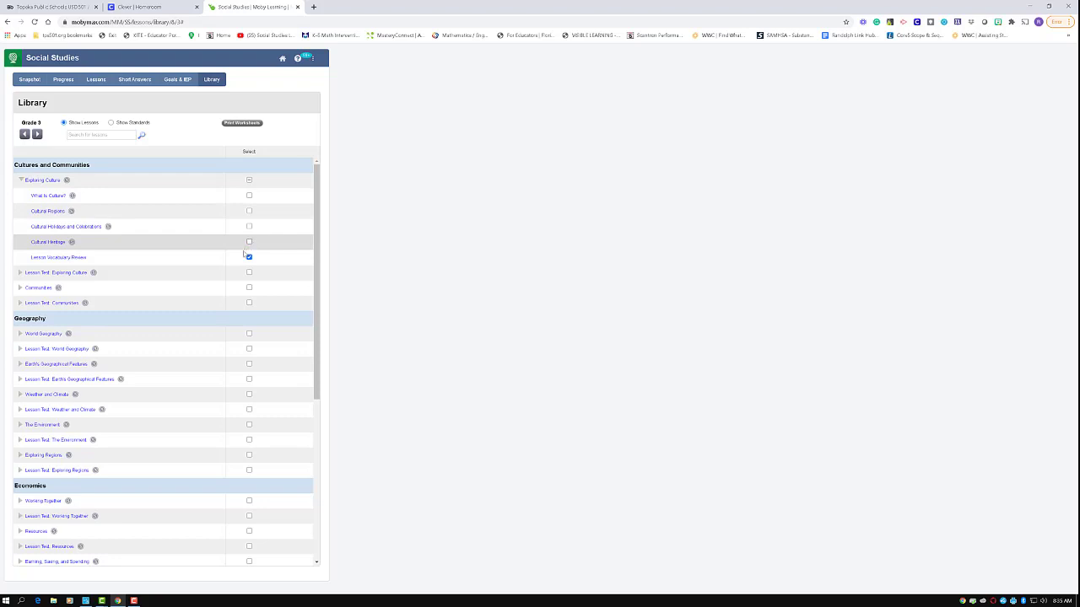
click(248, 257)
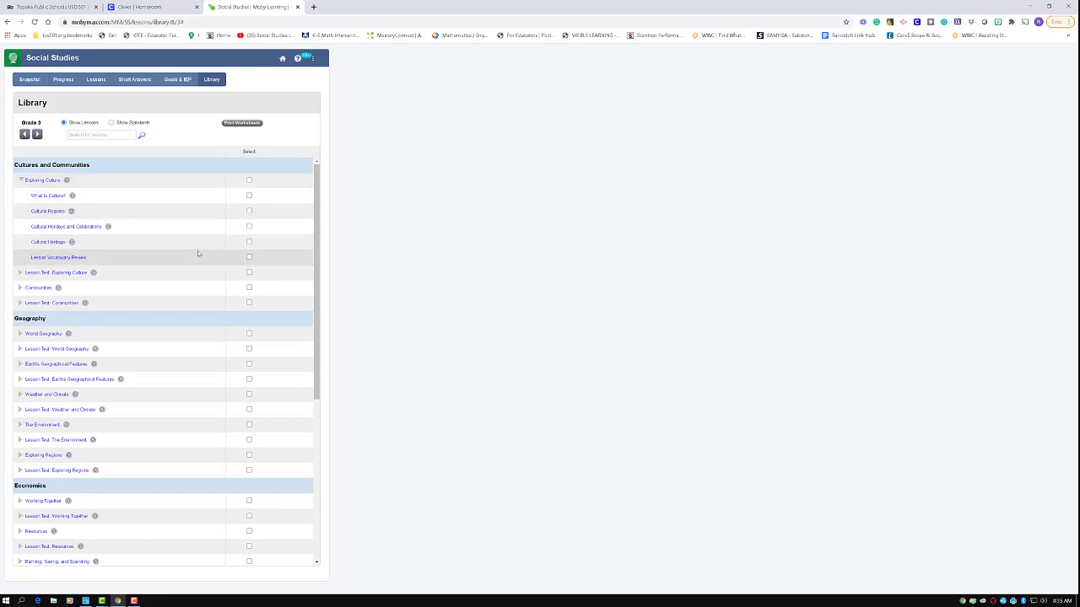
Step: Select What Is Culture? for worksheet printing, preview the first three pages of the topic, and close the print preview without creating a PDF
click(249, 196)
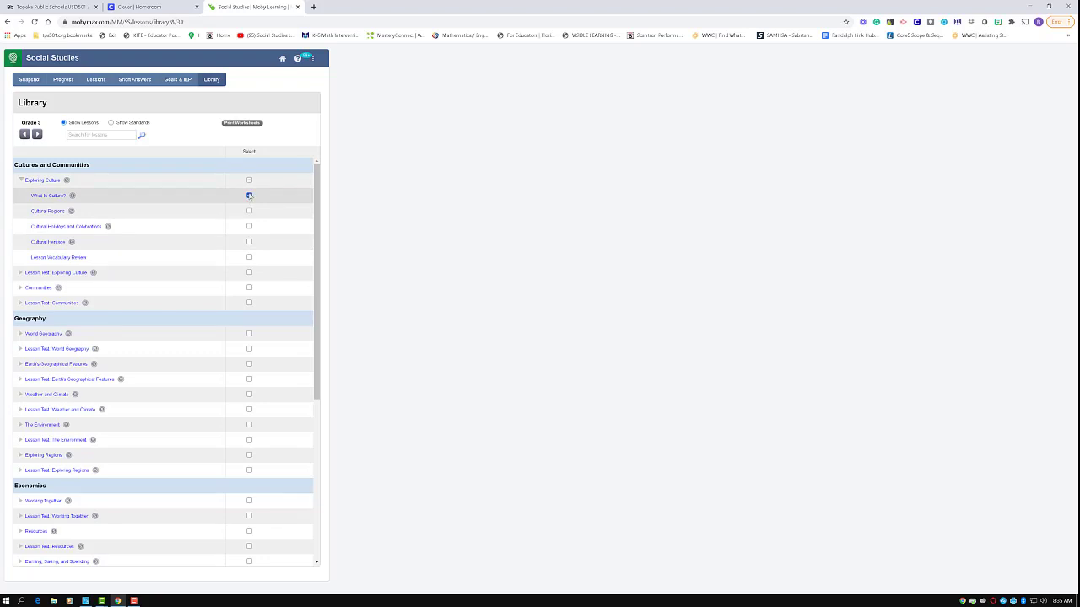
click(243, 123)
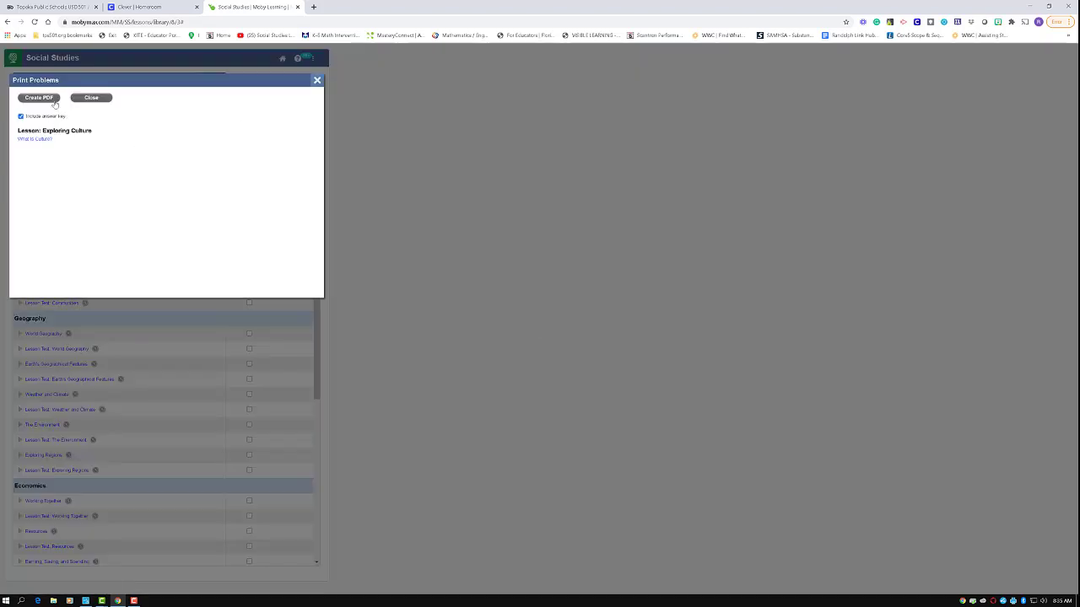
click(36, 142)
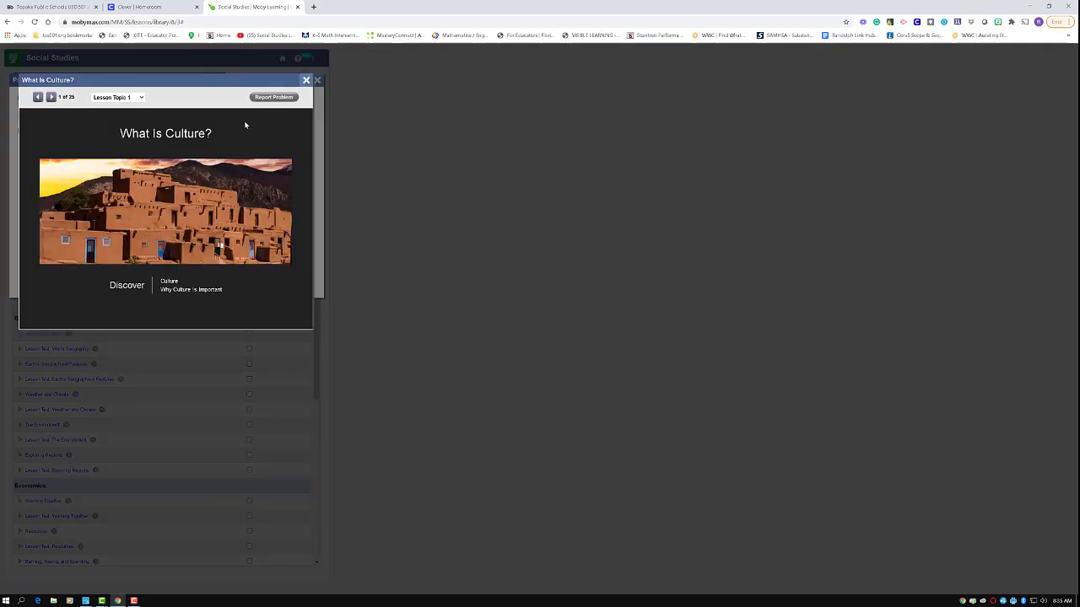
click(52, 97)
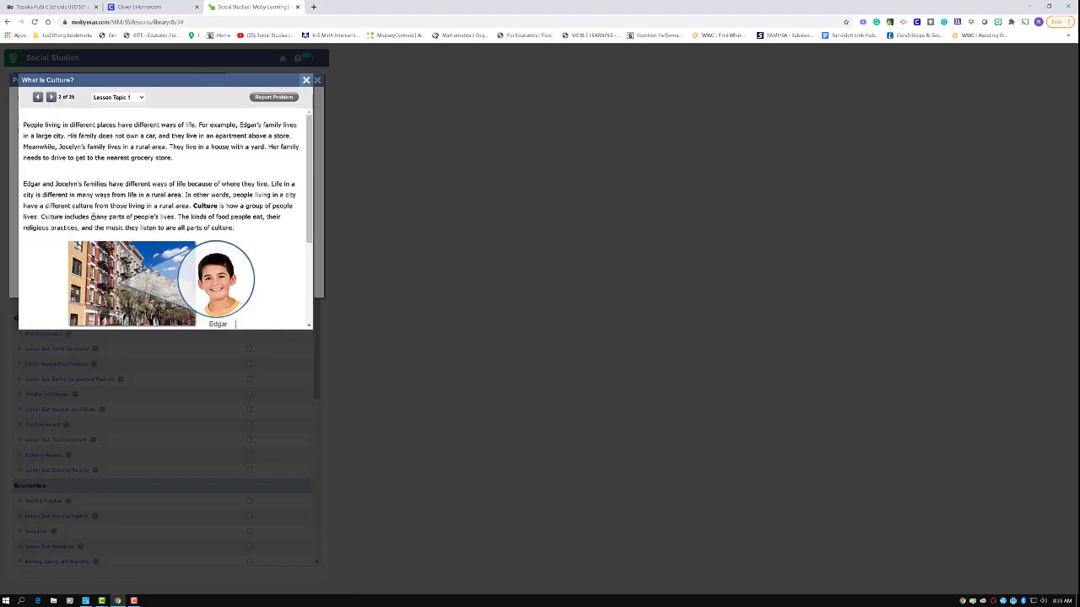
click(52, 97)
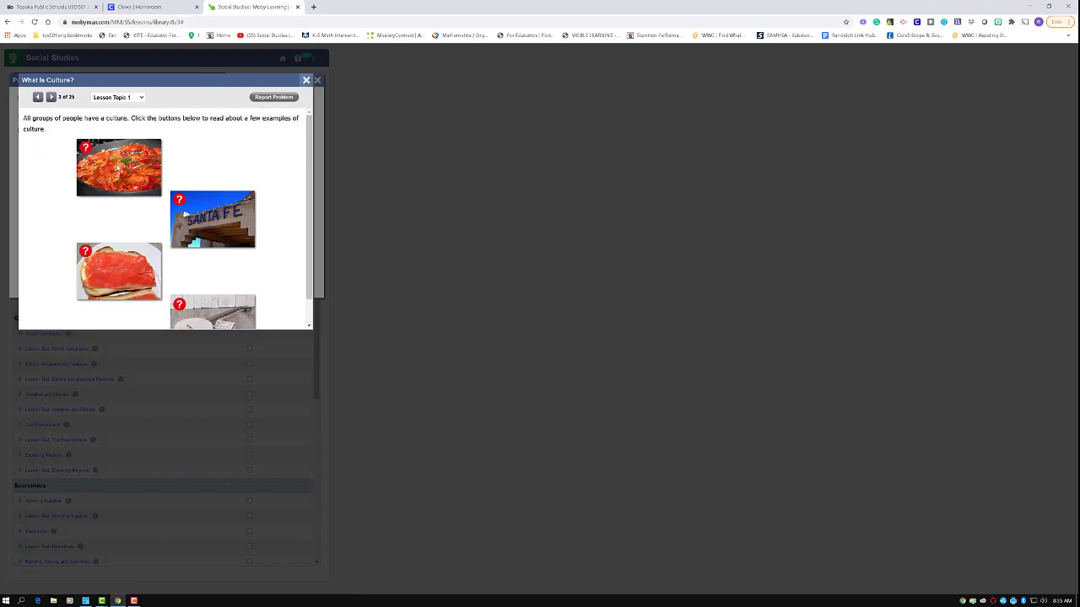
click(306, 80)
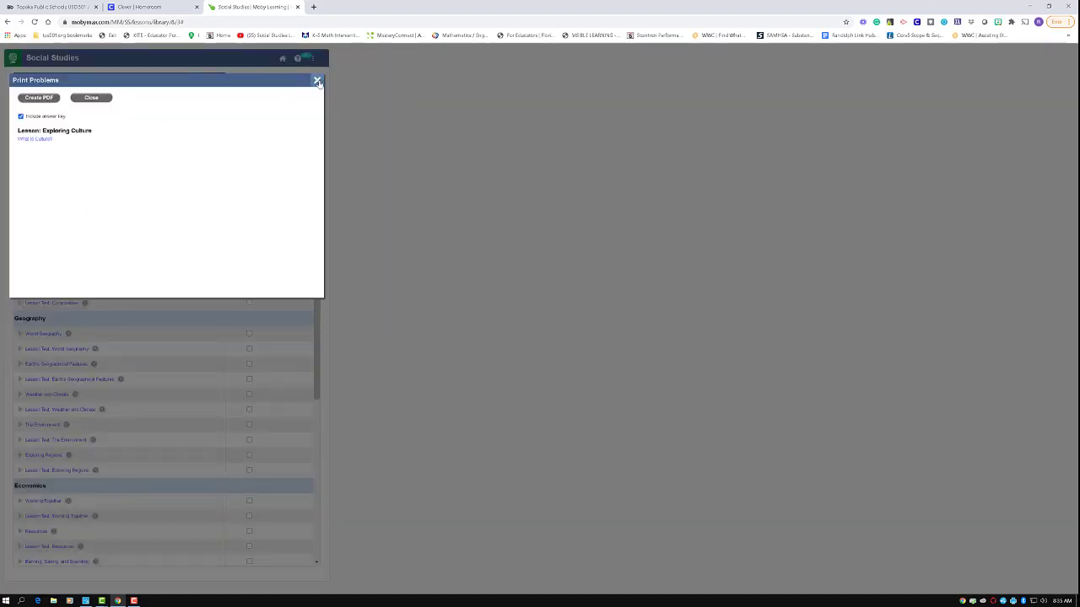
click(317, 81)
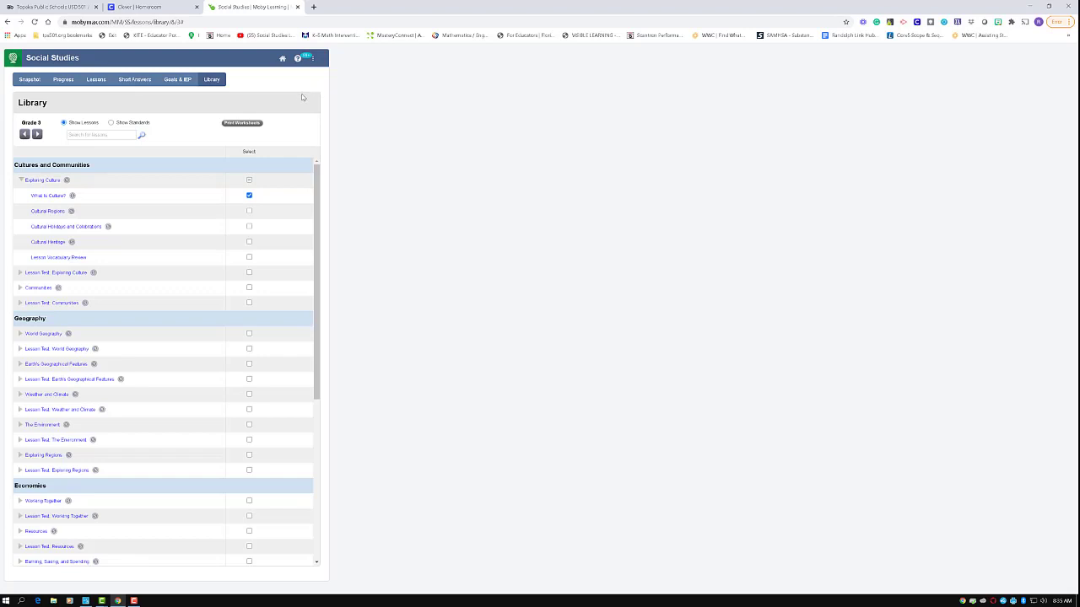
Step: Choose the Grade 3 Communities topic Where Do You Live? for assignment to the entire class
click(96, 80)
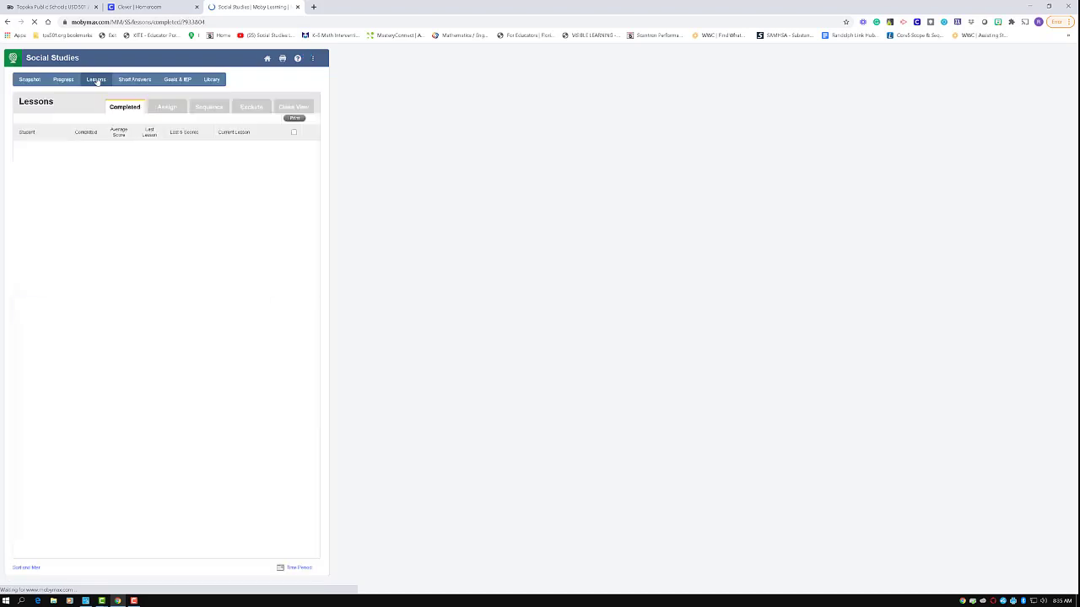
click(168, 107)
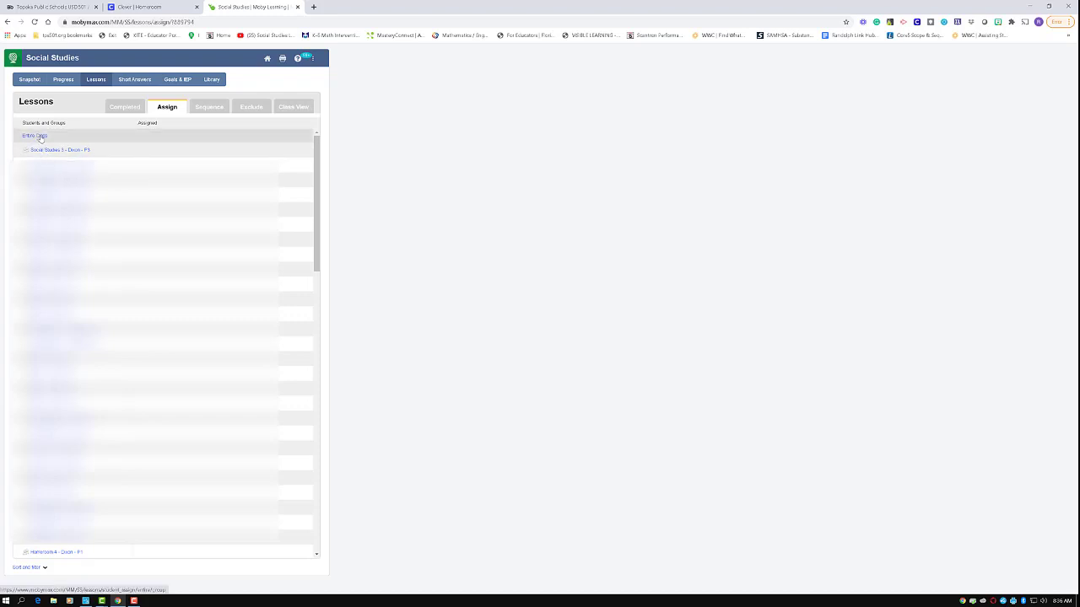
click(37, 136)
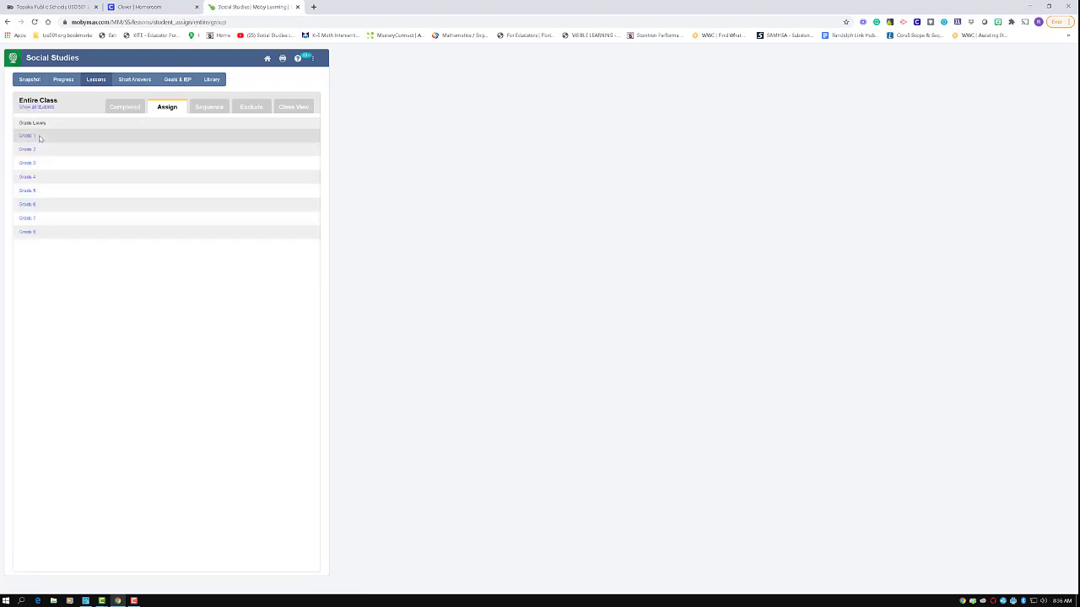
click(28, 164)
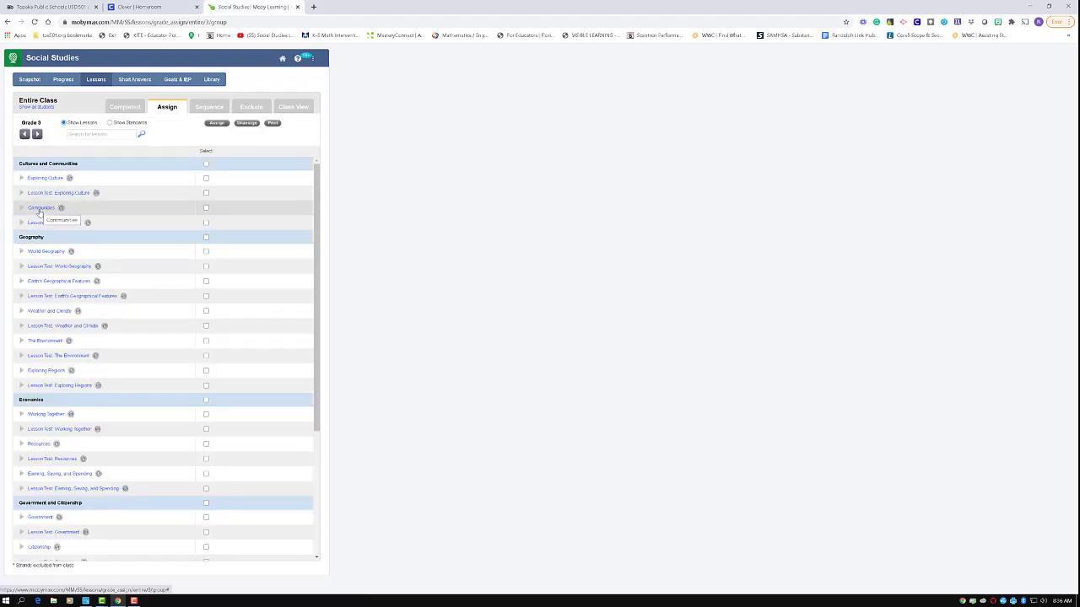
click(44, 207)
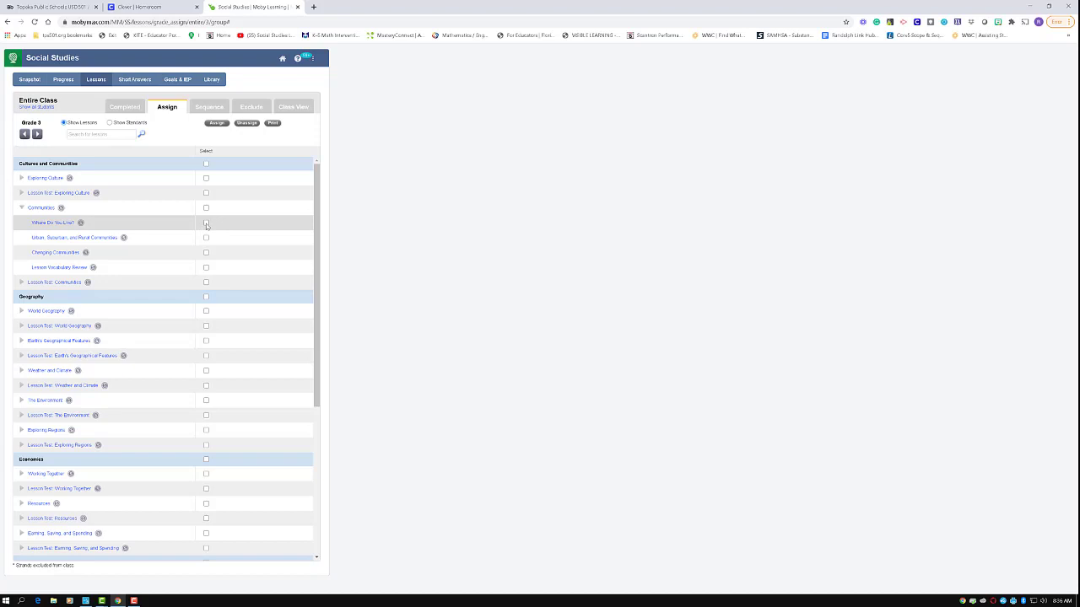
click(206, 224)
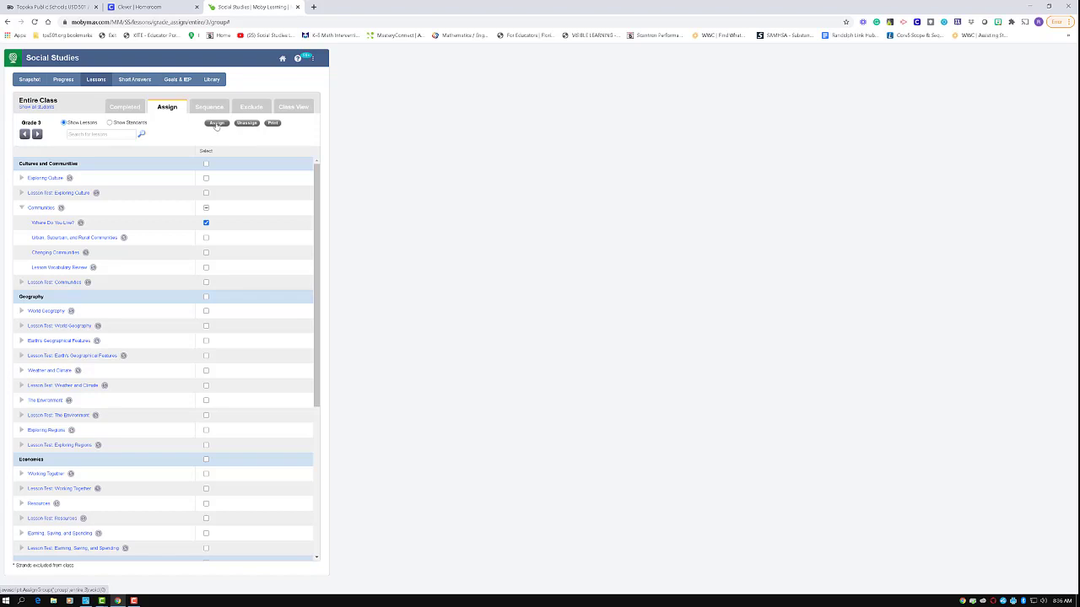
Step: Assign the topic at the top of the class's sequence with student Assignments display enabled and due date 3/31/2021, and return to MobyMax Central
click(216, 123)
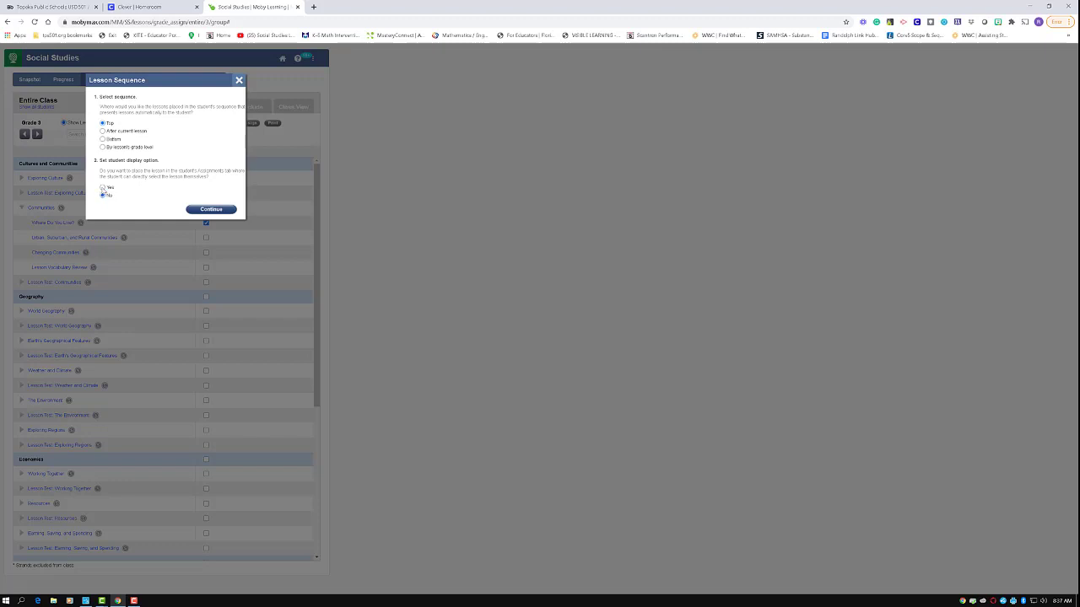
click(102, 188)
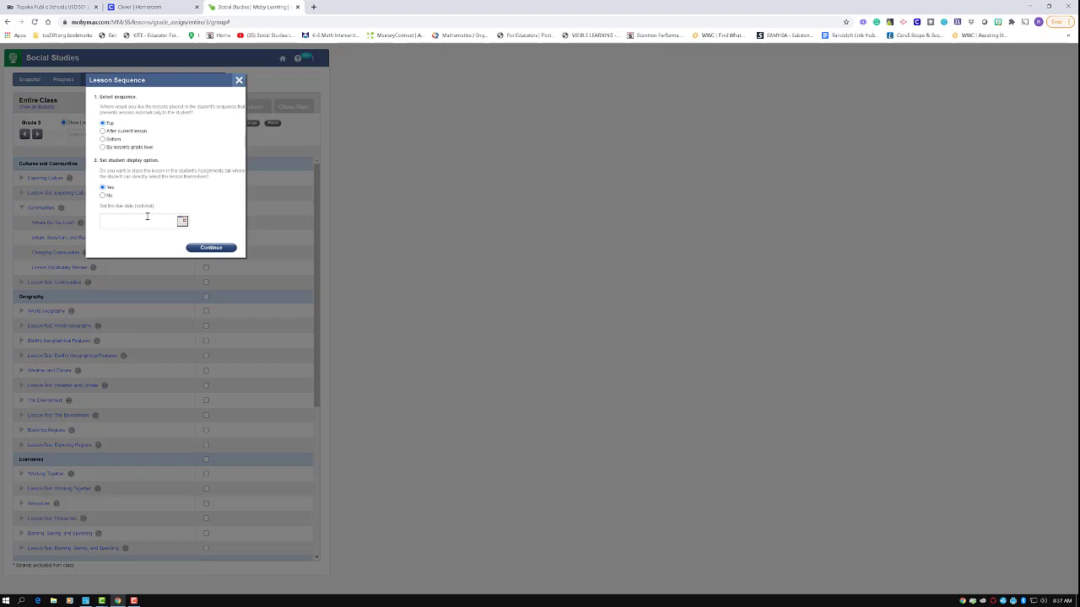
click(149, 218)
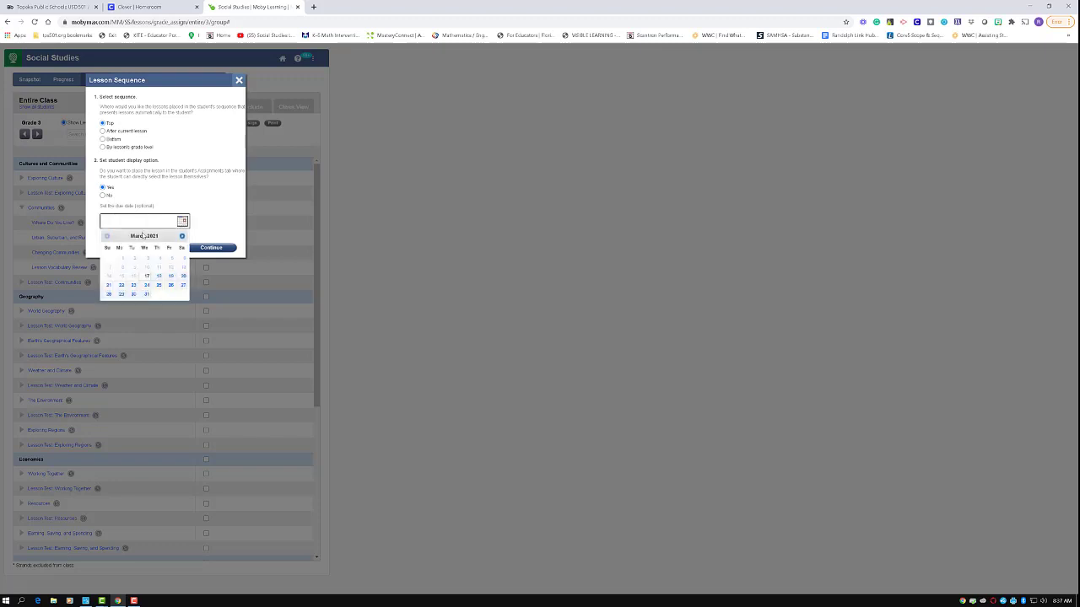
click(146, 294)
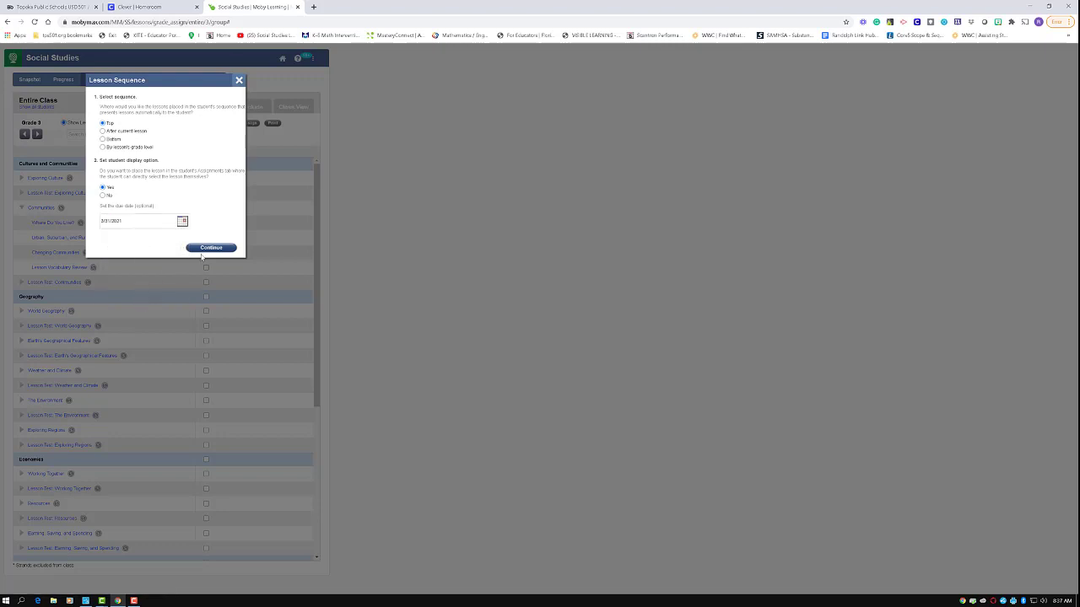
click(200, 251)
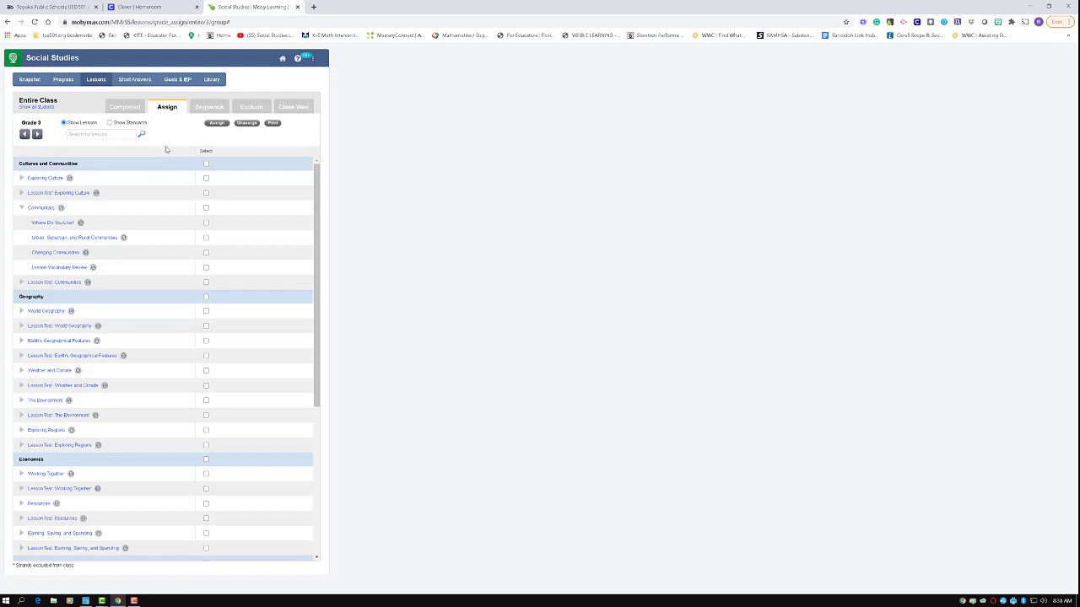
click(282, 59)
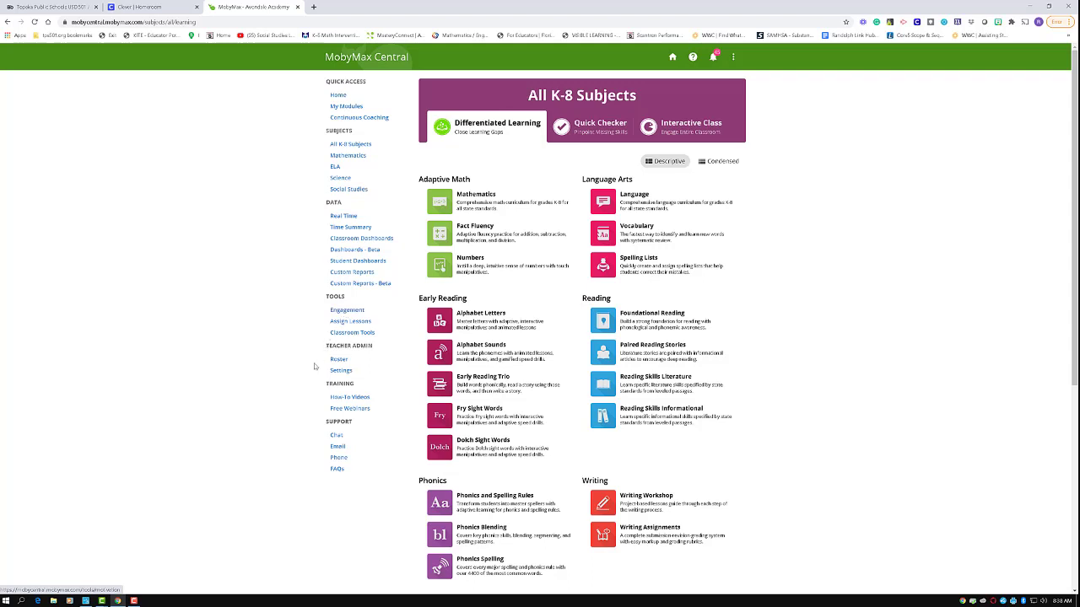
click(133, 601)
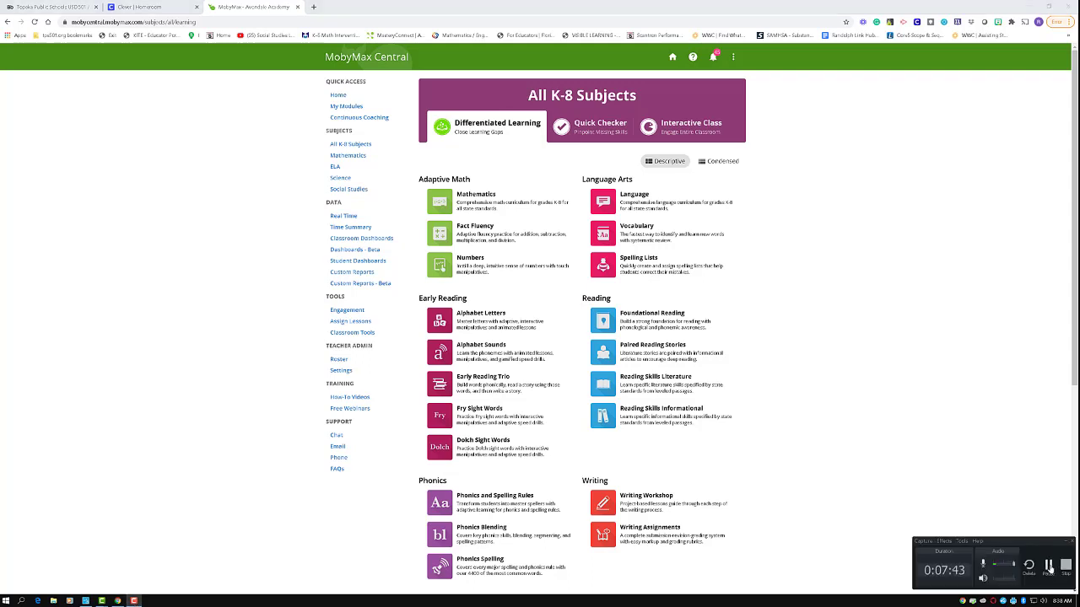
click(1048, 565)
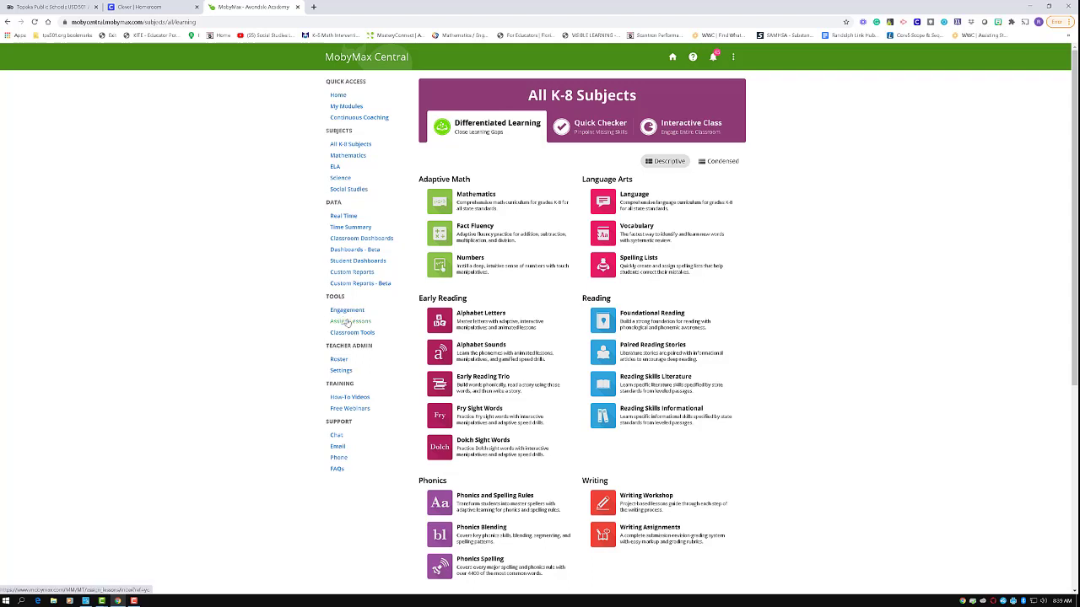
Step: Open the Assign Lessons tool and filter its lesson list to Social Studies, Grade 3
click(348, 322)
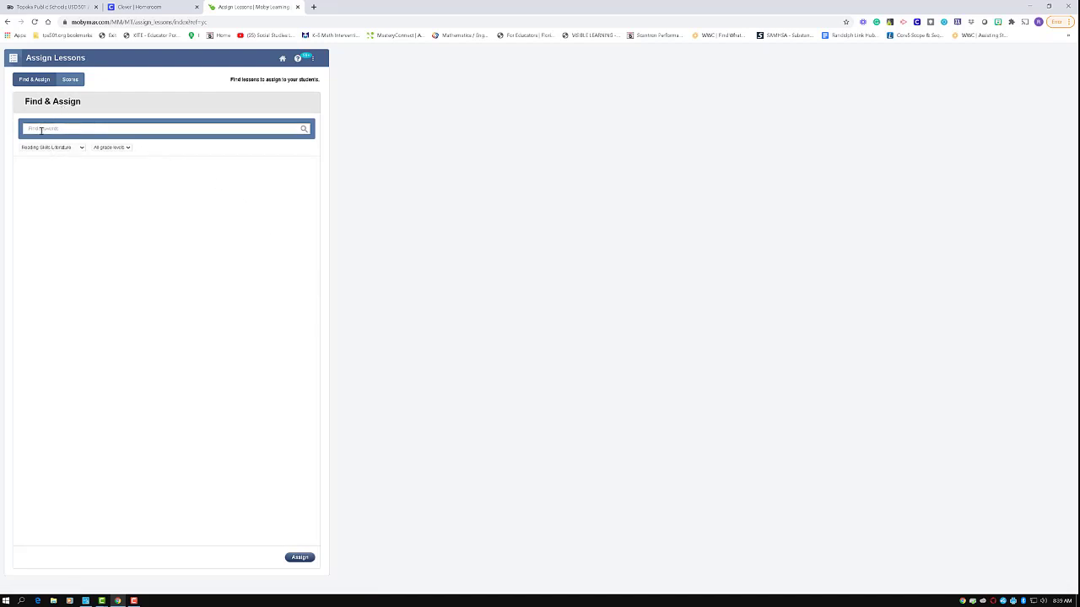
click(40, 131)
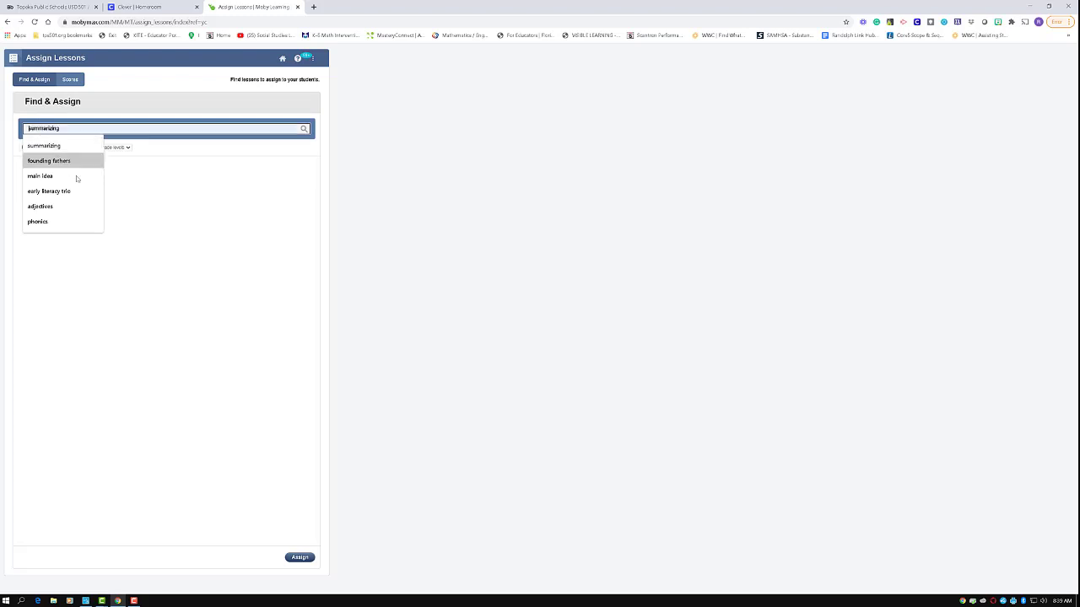
click(121, 205)
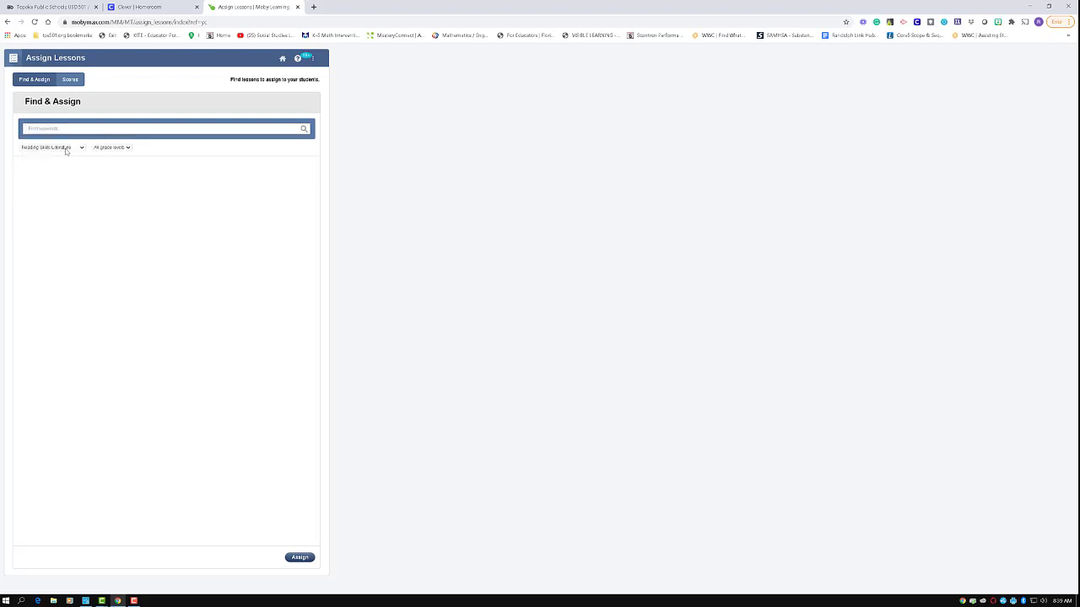
click(65, 148)
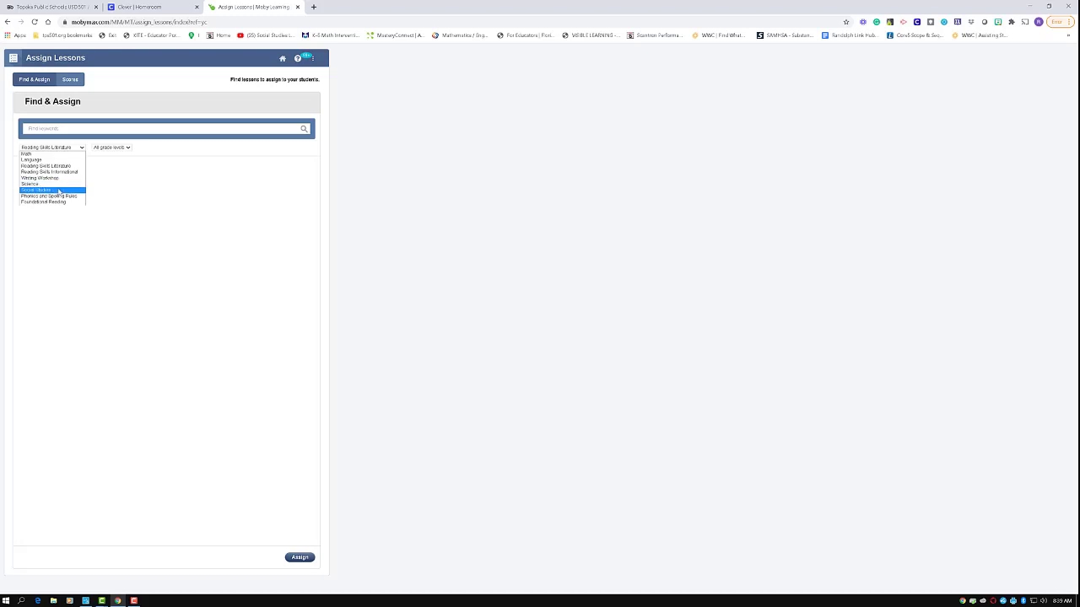
click(58, 191)
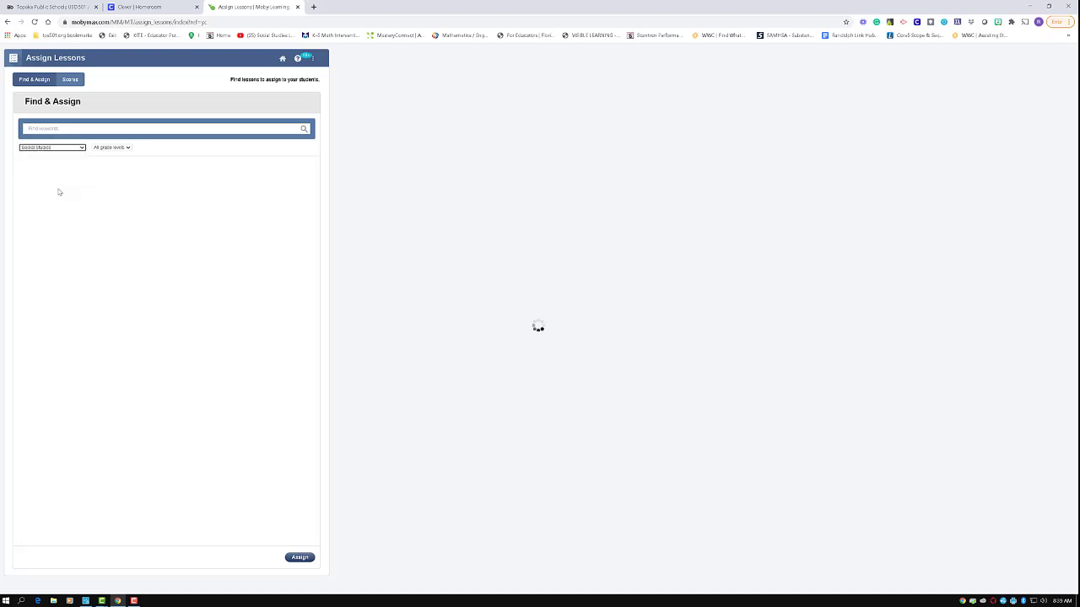
click(125, 149)
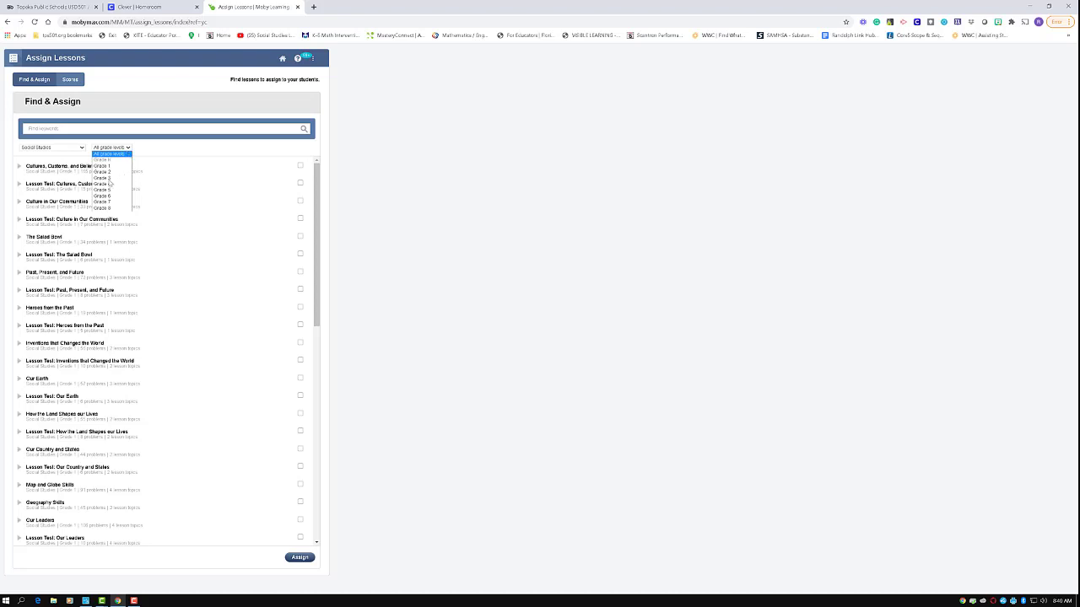
click(110, 179)
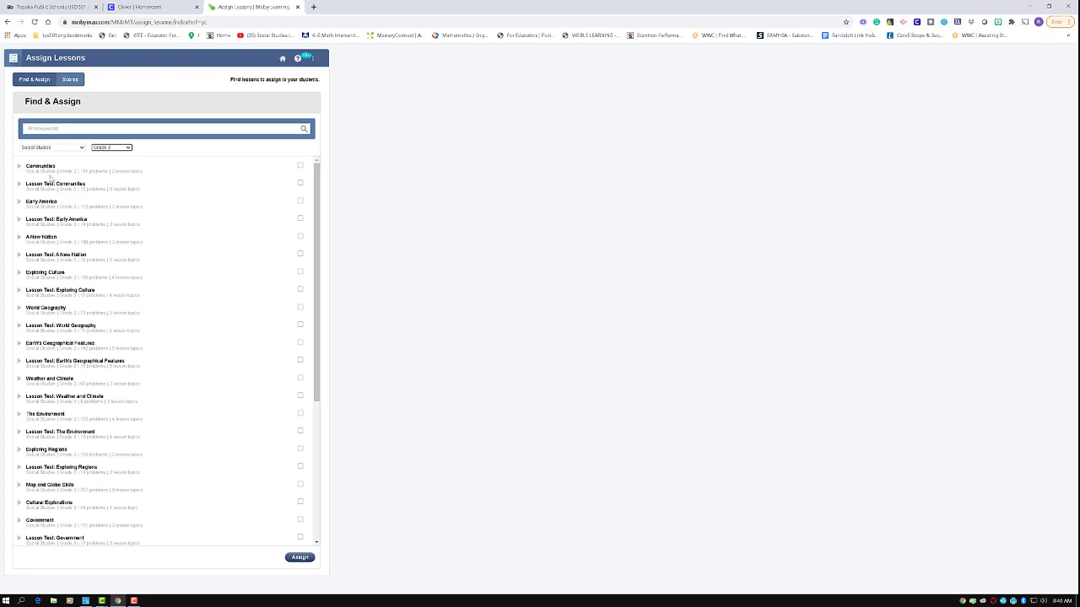
Step: Assign the Communities lesson at the top of the students' sequence, with display among their assignments enabled and no due date
click(300, 166)
click(300, 558)
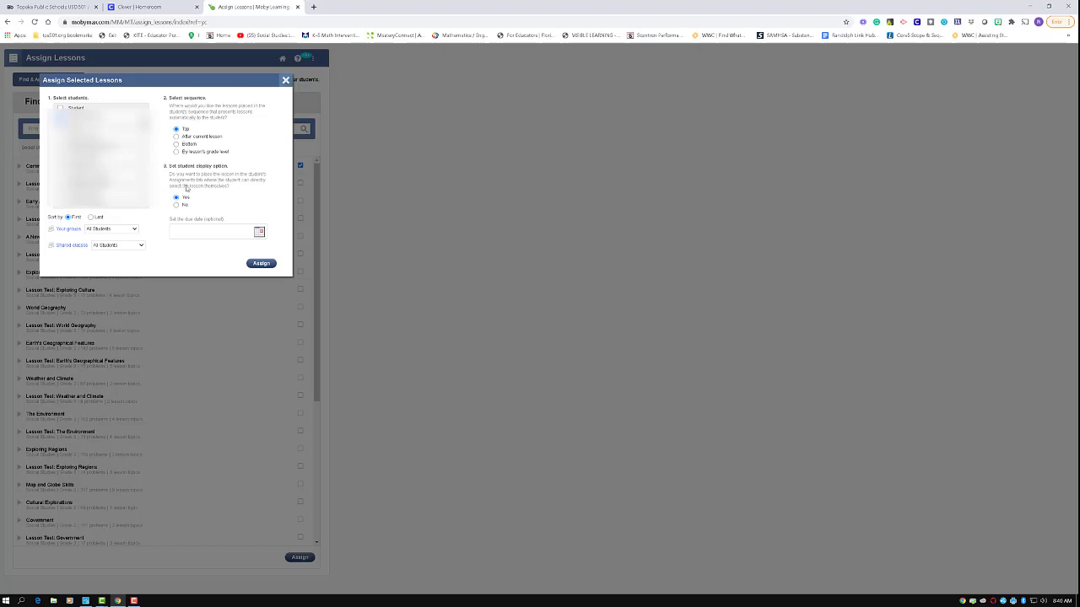
click(262, 264)
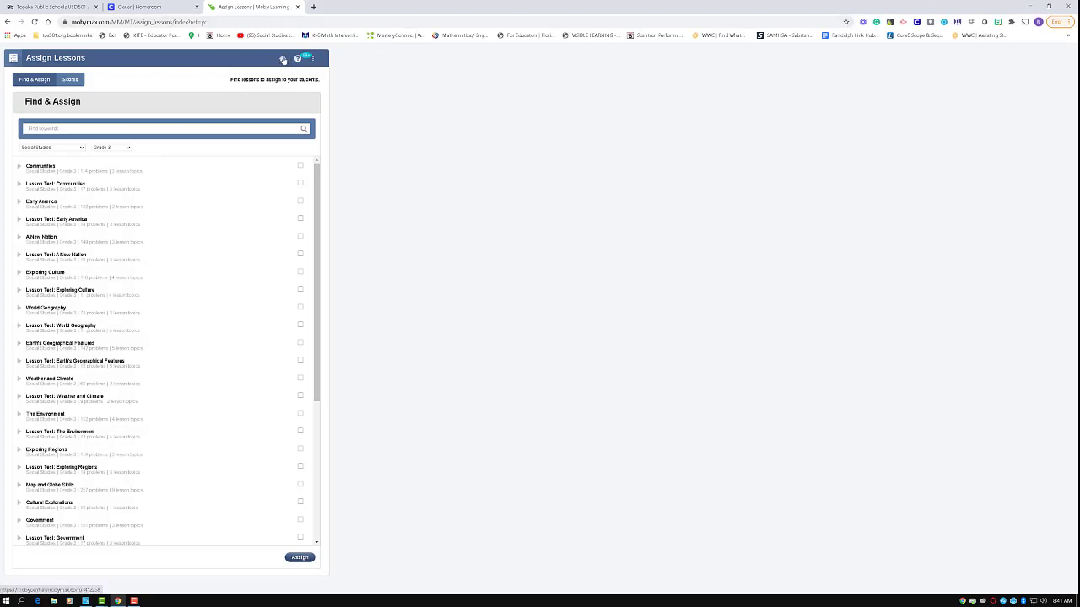
Step: Open the demo student's settings from the Social Studies snapshot and review the module, general and profile settings
click(284, 59)
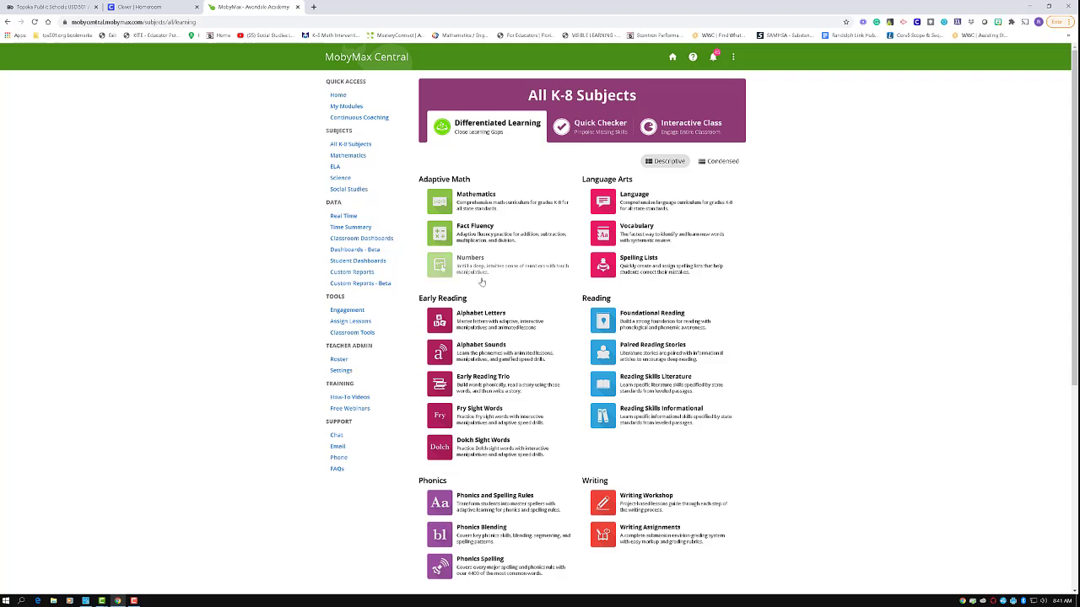
scroll(532, 302, down, 3)
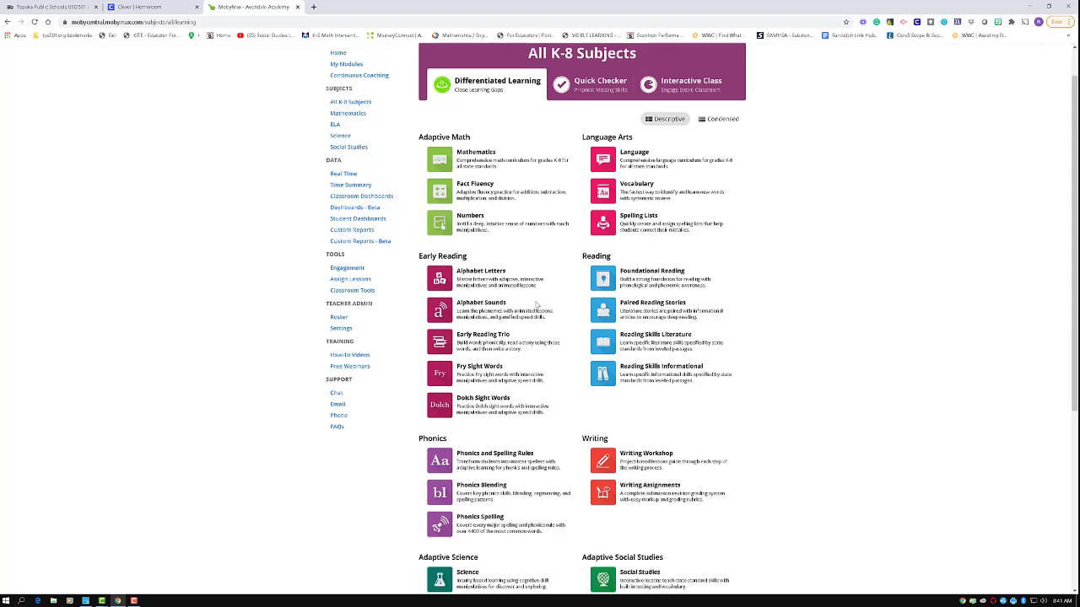
scroll(536, 307, down, 1)
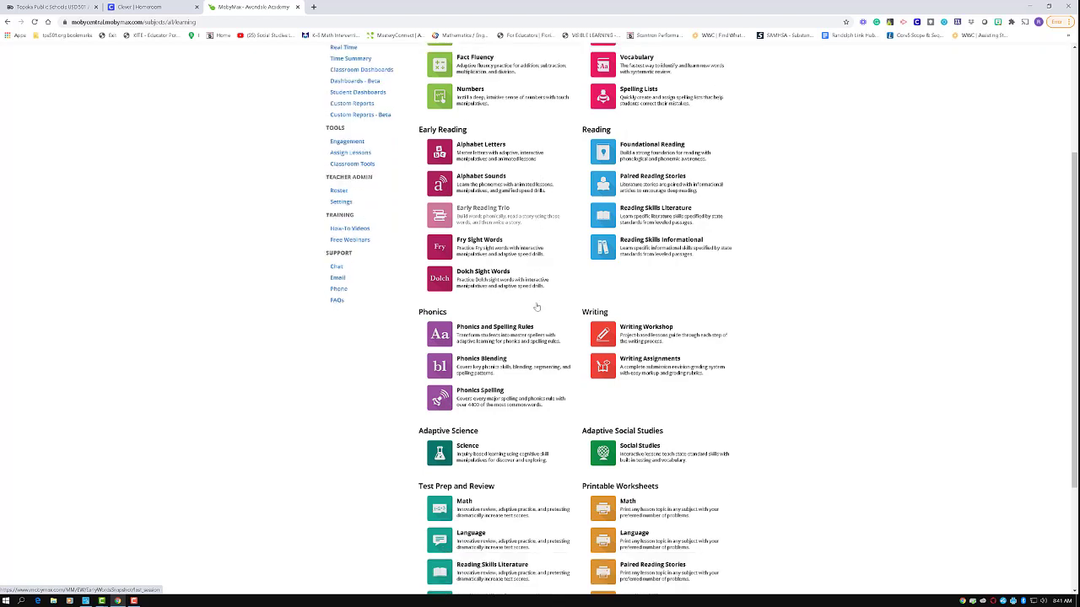
click(607, 453)
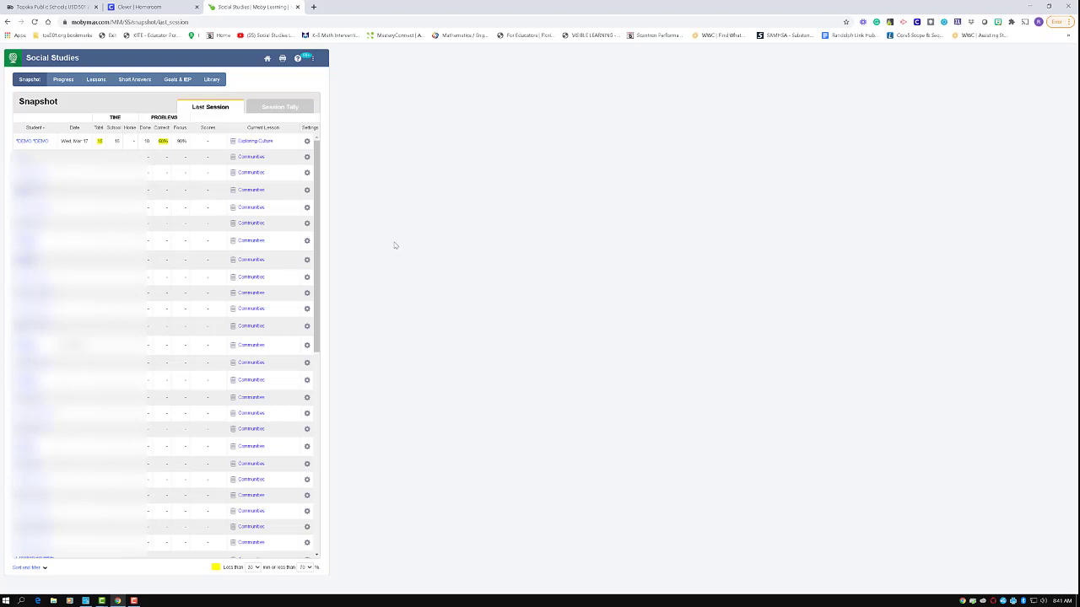
click(307, 144)
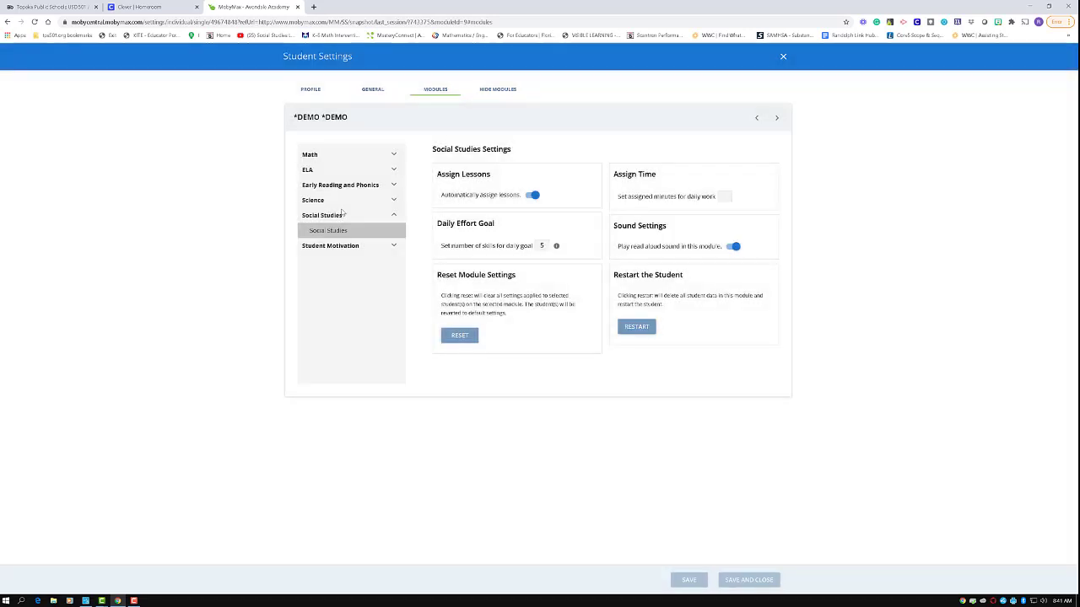
click(372, 90)
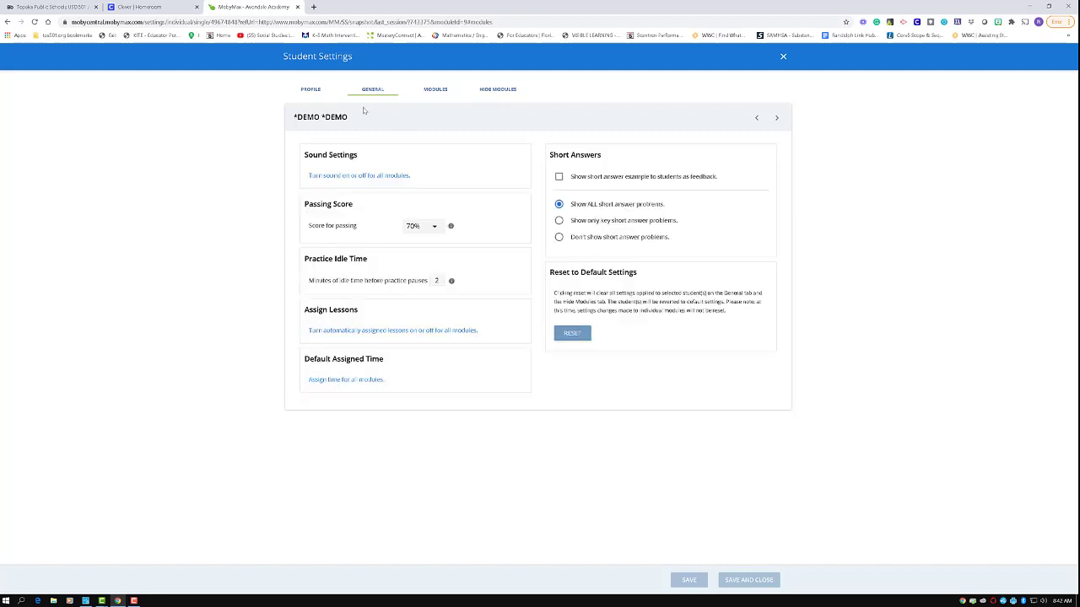
click(310, 91)
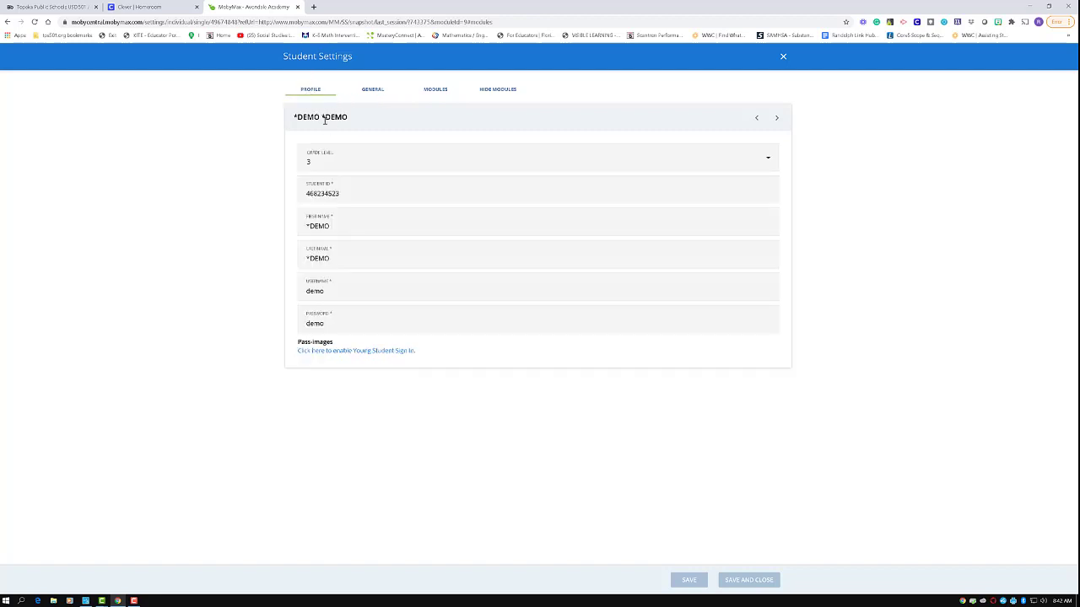
Step: Set the demo student's passing score to 80% in the general settings, save the change, and close the student settings
click(370, 92)
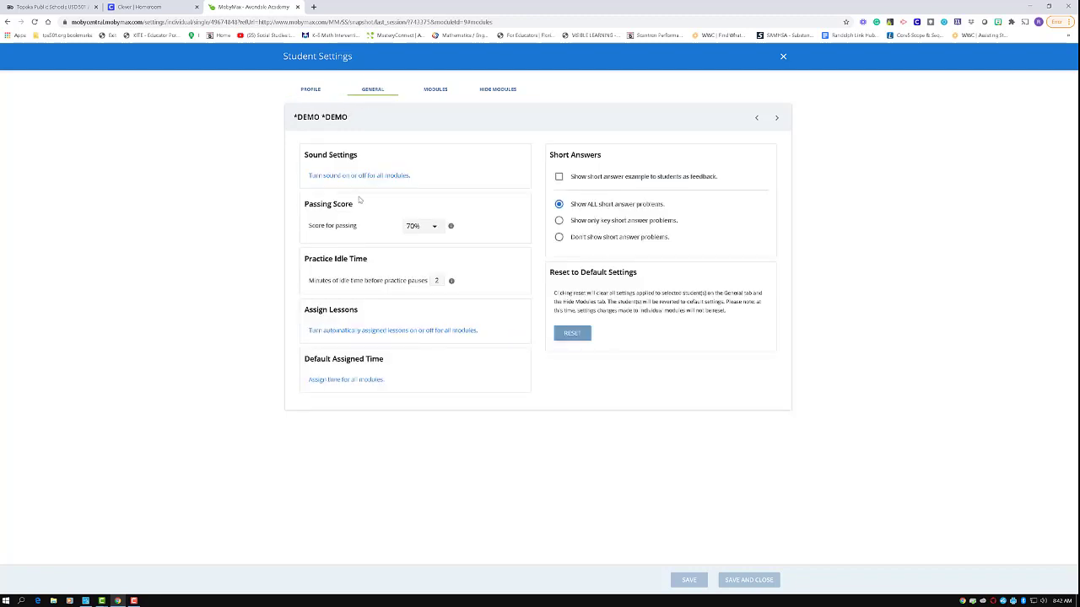
click(434, 228)
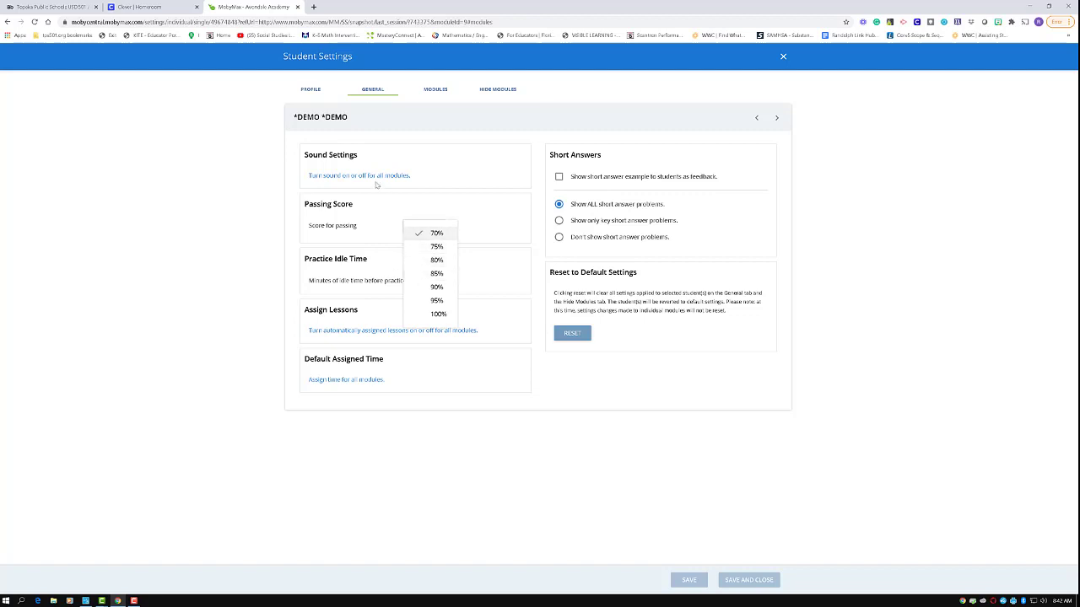
click(423, 261)
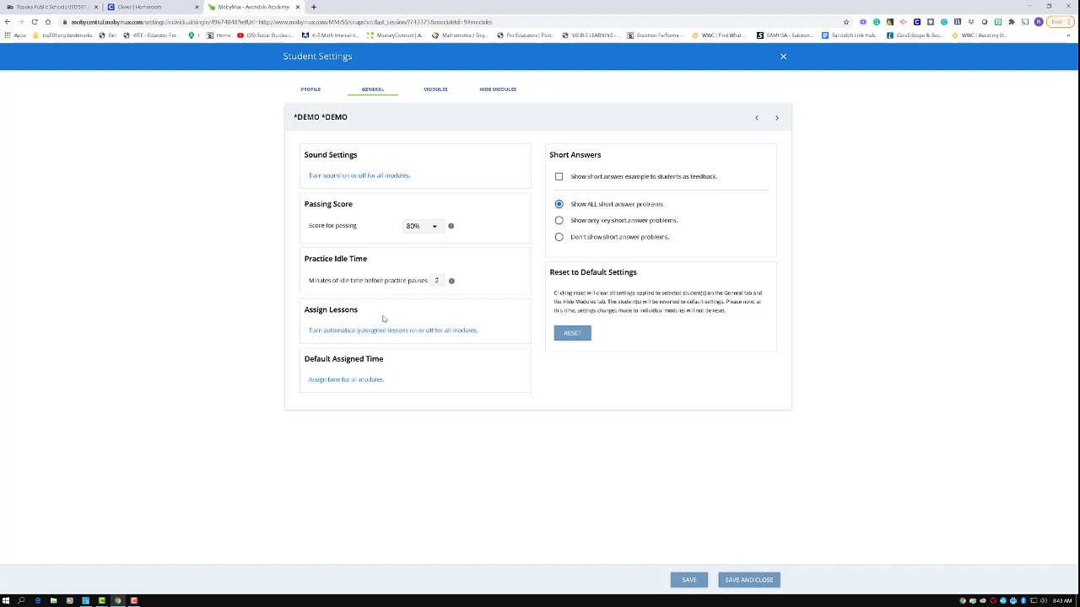
click(701, 587)
click(428, 90)
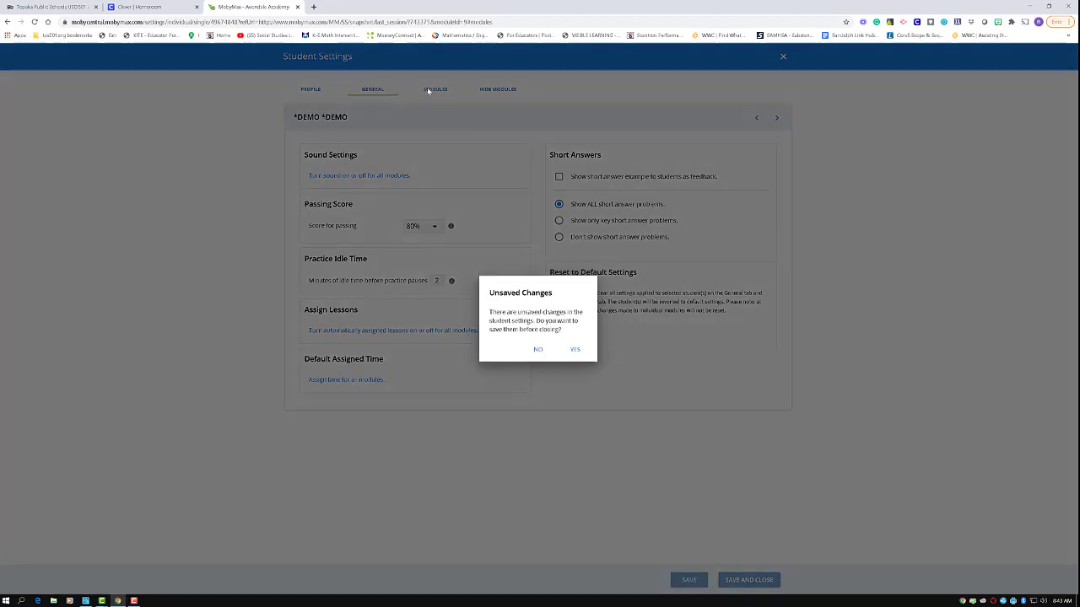
click(575, 348)
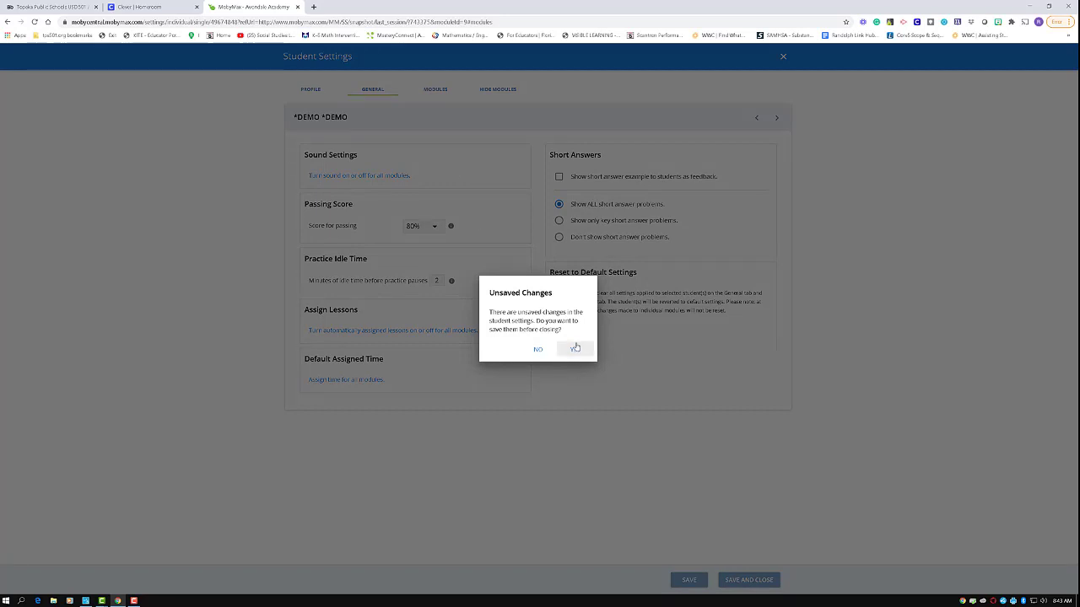
click(576, 353)
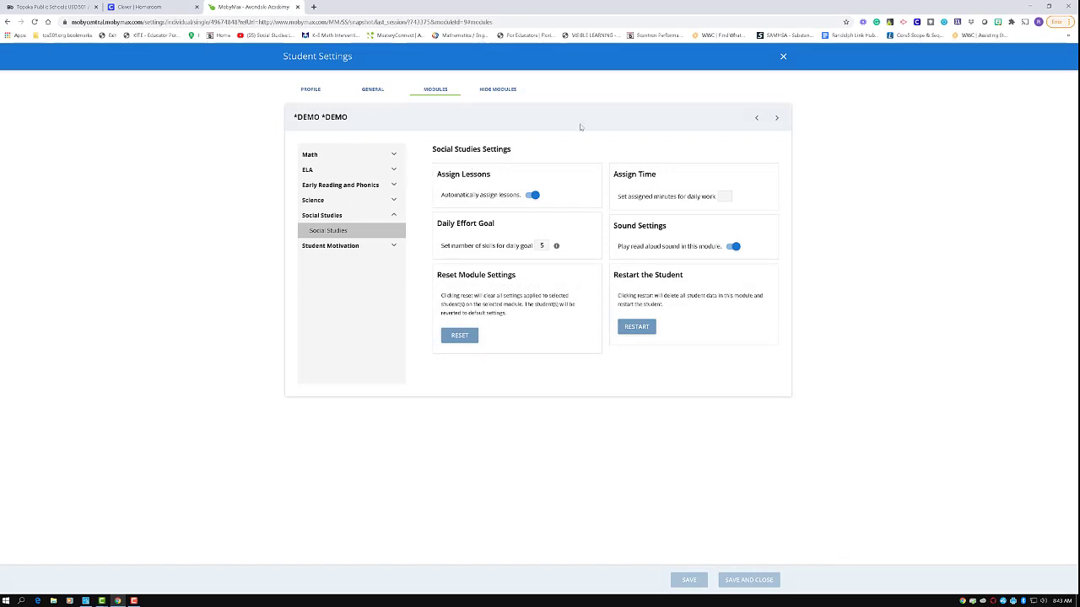
click(783, 58)
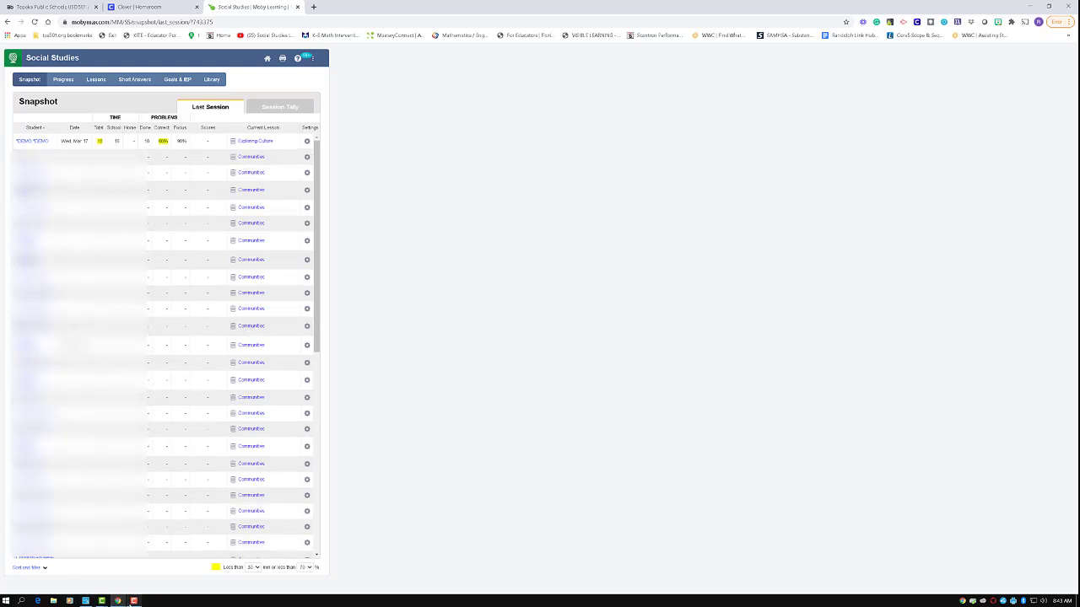
click(132, 602)
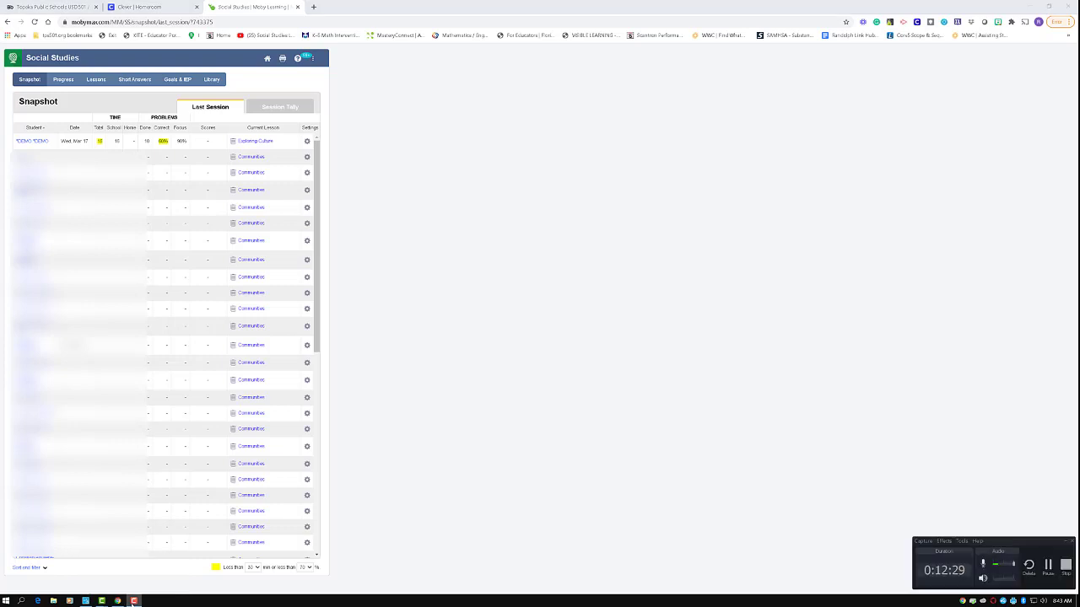
click(1067, 566)
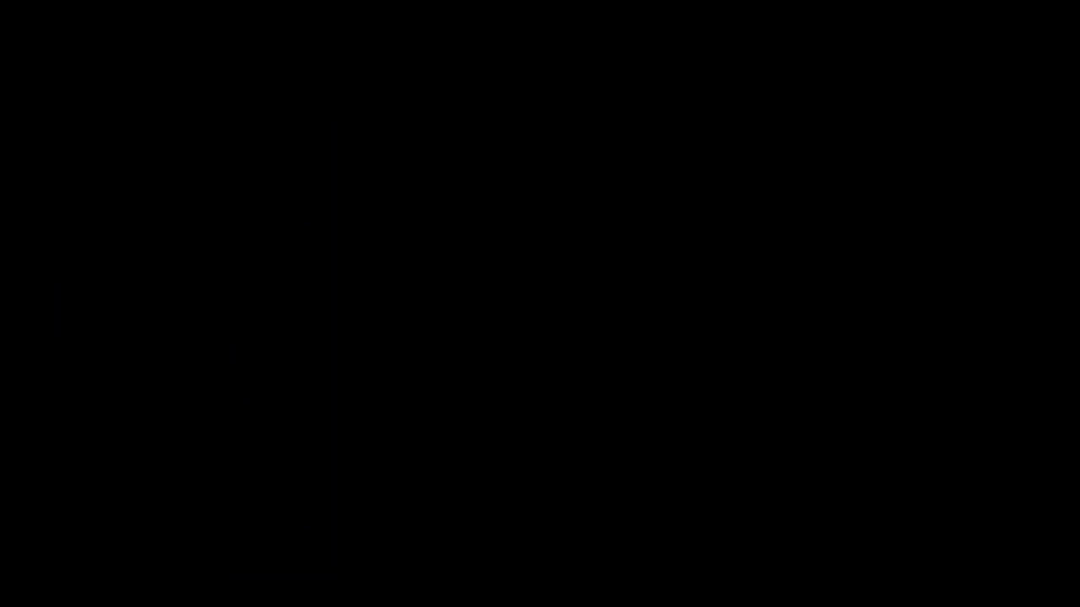